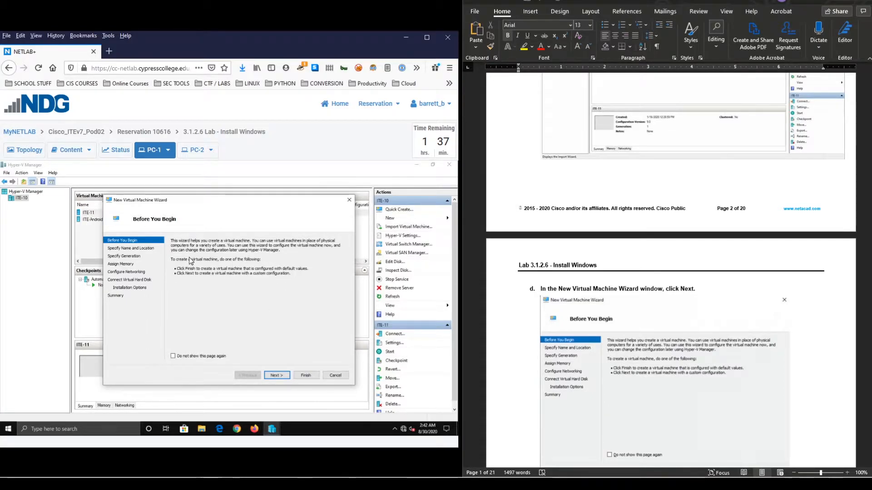
- Name the VM 'Win-10' and tick 'Store the virtual machine in a different location'
left_click(275, 376)
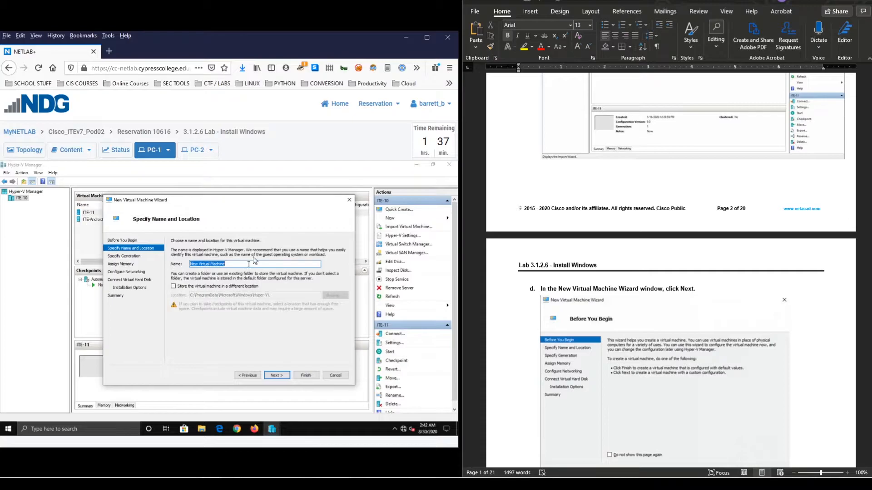
scroll(665, 271, "down", 5)
scroll(665, 272, "down", 3)
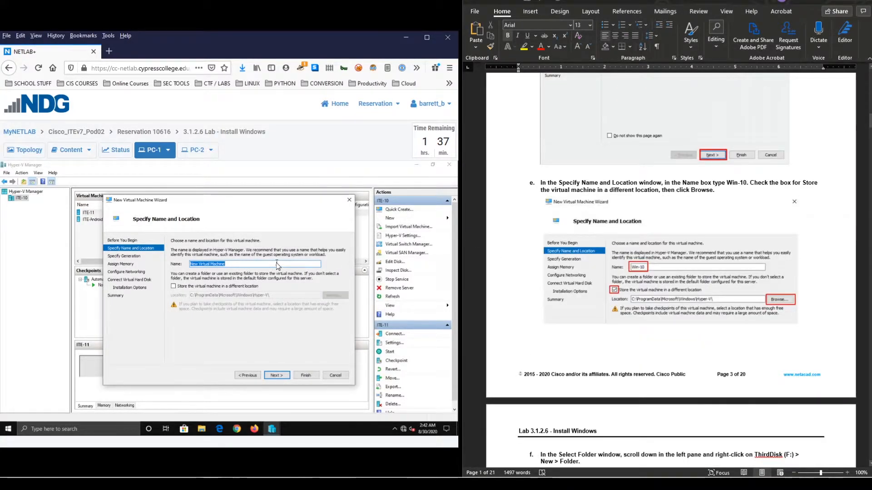
type("Win-10")
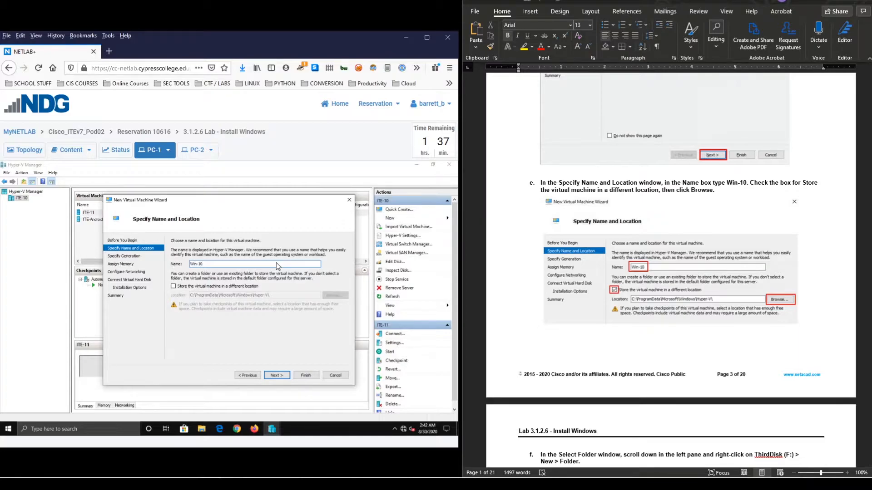
left_click(216, 286)
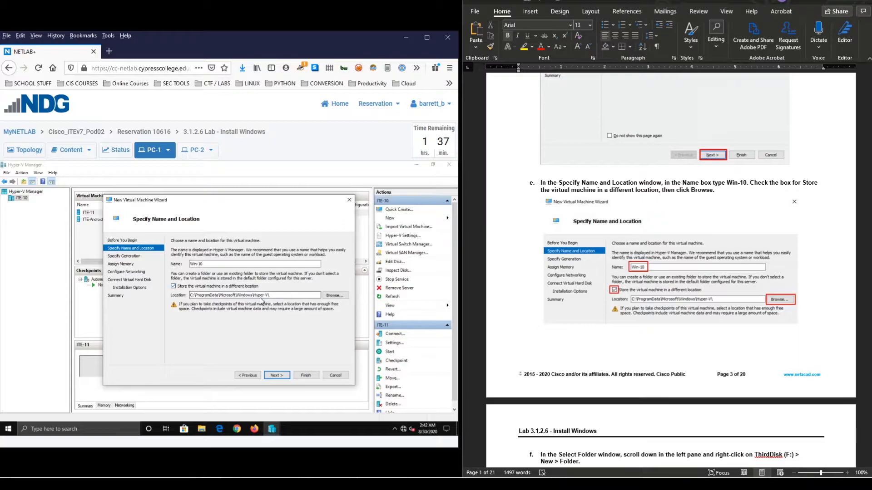
- Create a new folder named 'Windows 10' on ThirdDisk (F:)
left_click(334, 295)
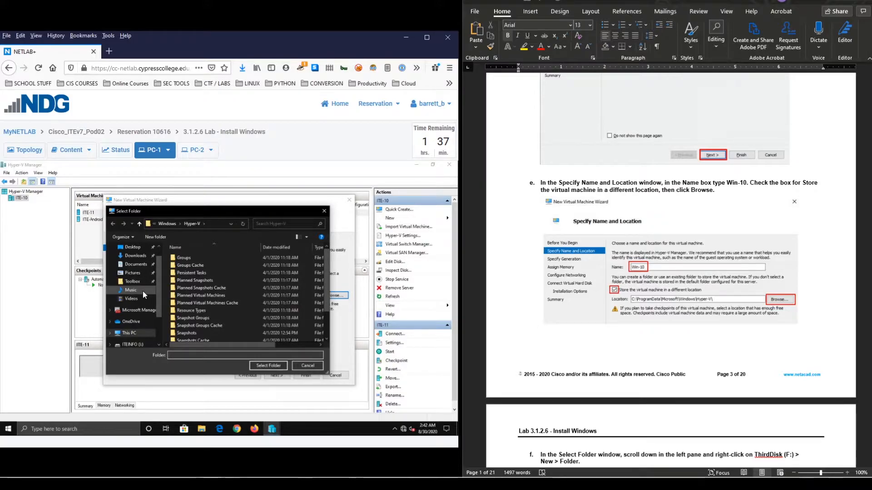
scroll(132, 313, "down", 1)
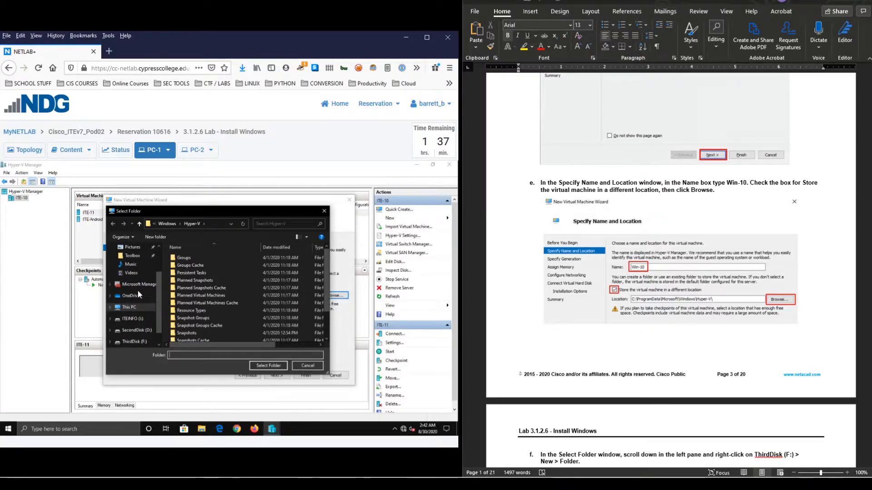
scroll(133, 318, "down", 1)
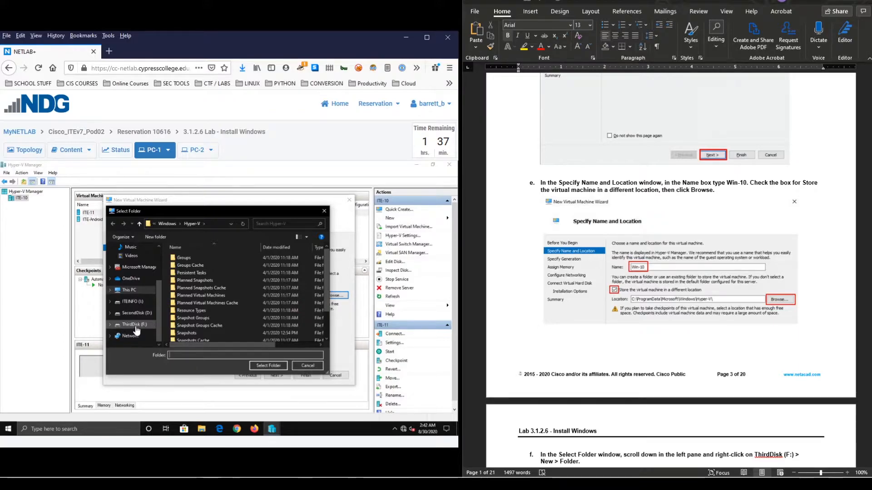
left_click(135, 327)
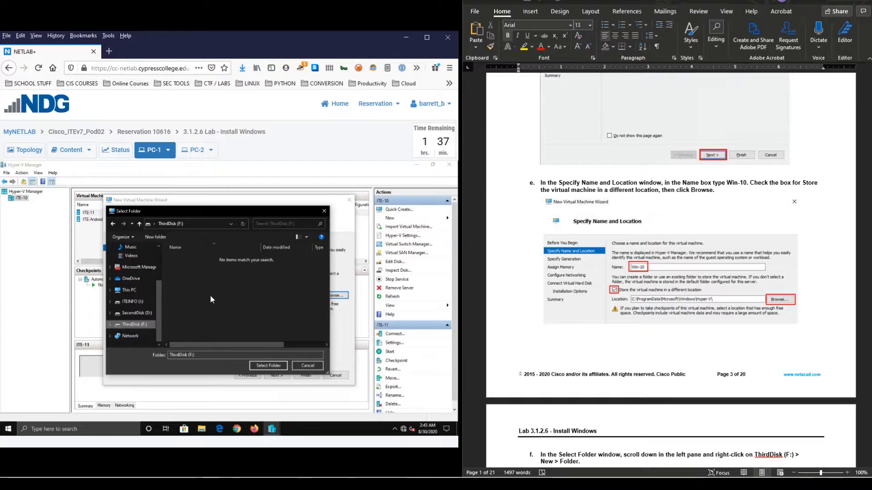
right_click(216, 290)
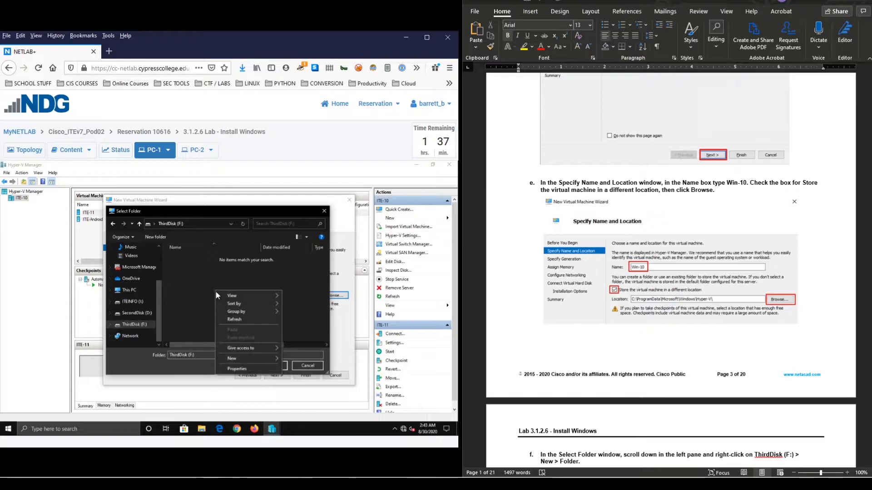
mouse_move(242, 362)
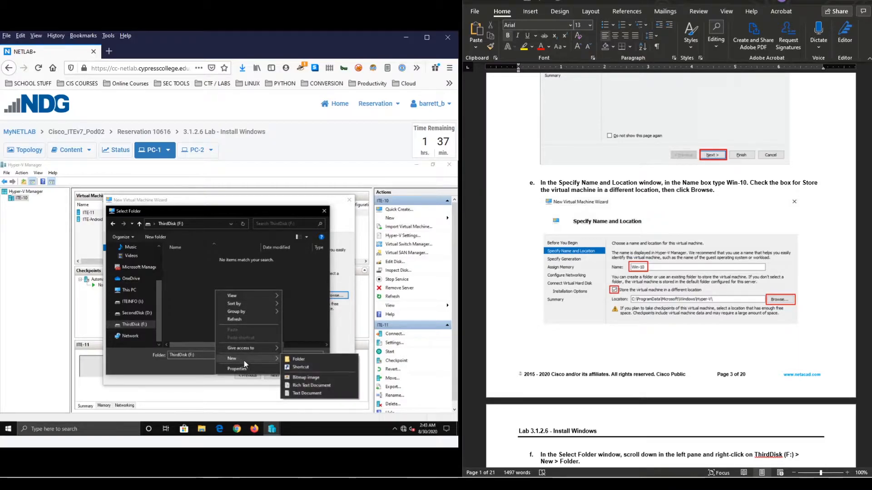
left_click(303, 359)
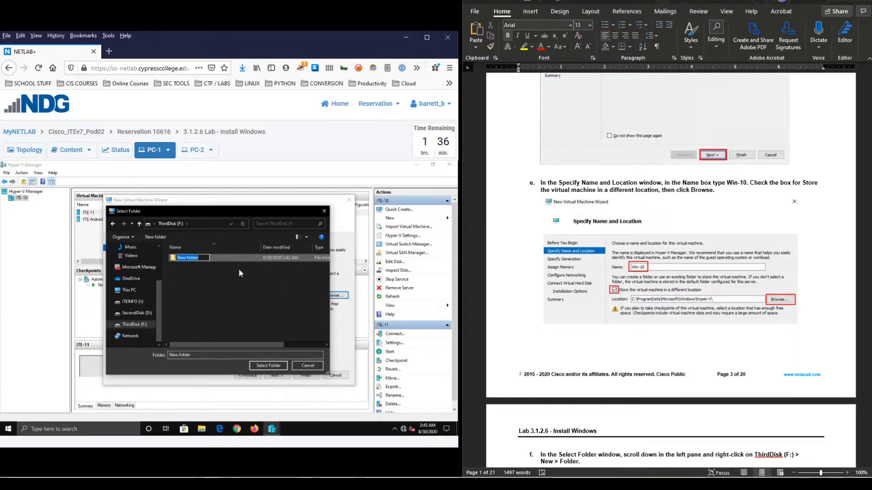
type("Windows 10")
key("Return")
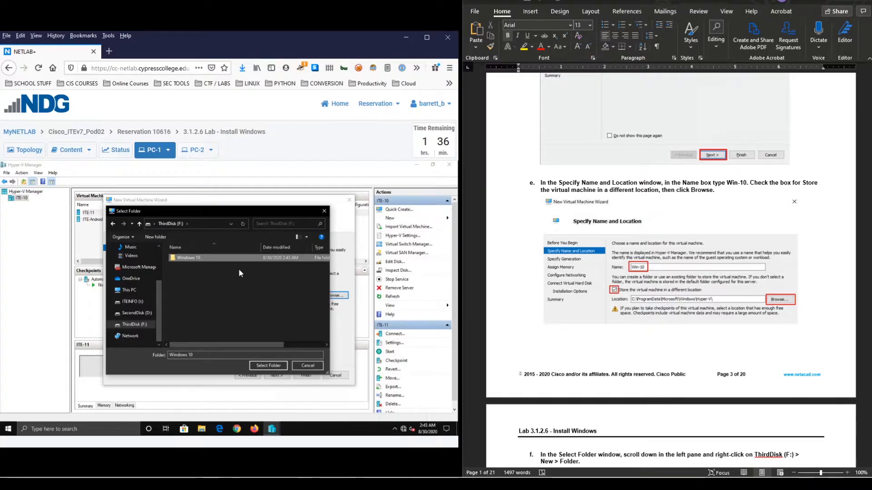
- Select the 'Windows 10' folder as the virtual machine's storage location
scroll(602, 257, "down", 4)
scroll(610, 266, "down", 1)
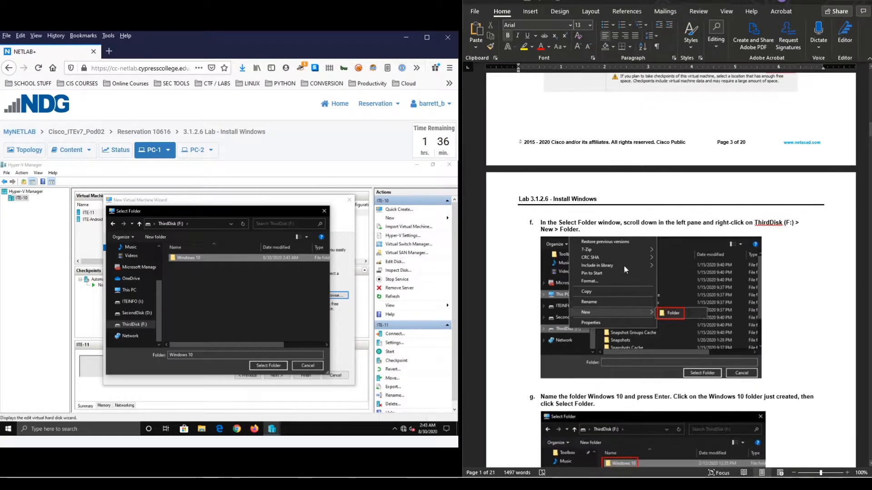
scroll(588, 238, "down", 3)
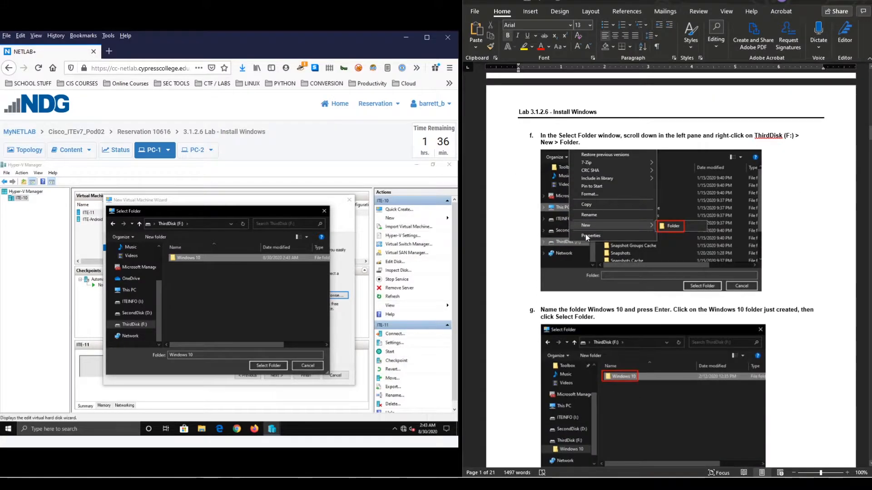
scroll(586, 236, "down", 12)
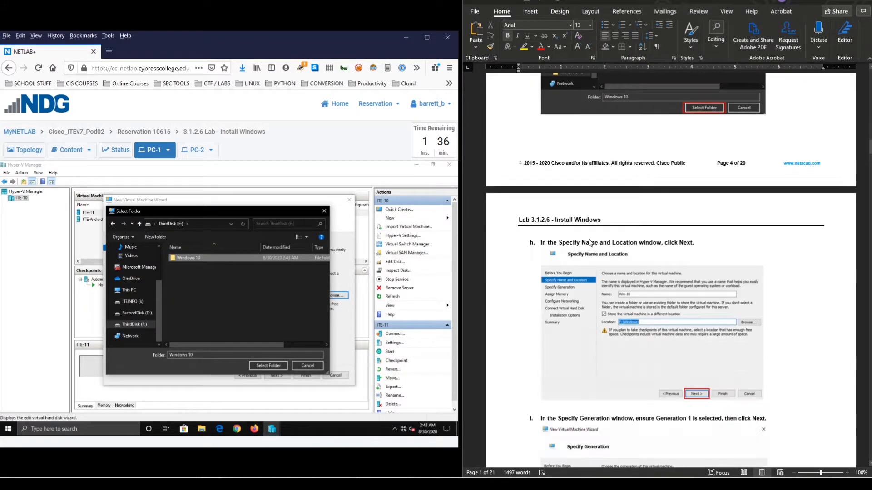
scroll(589, 242, "down", 2)
left_click(192, 258)
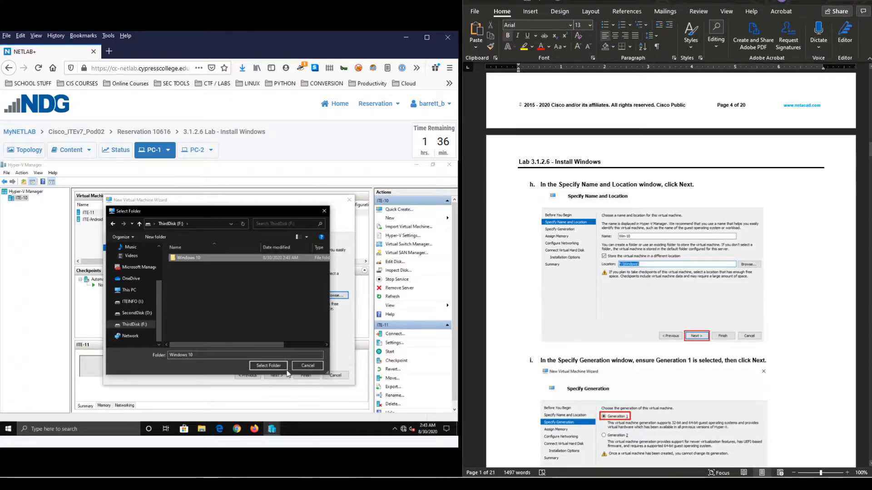
left_click(266, 365)
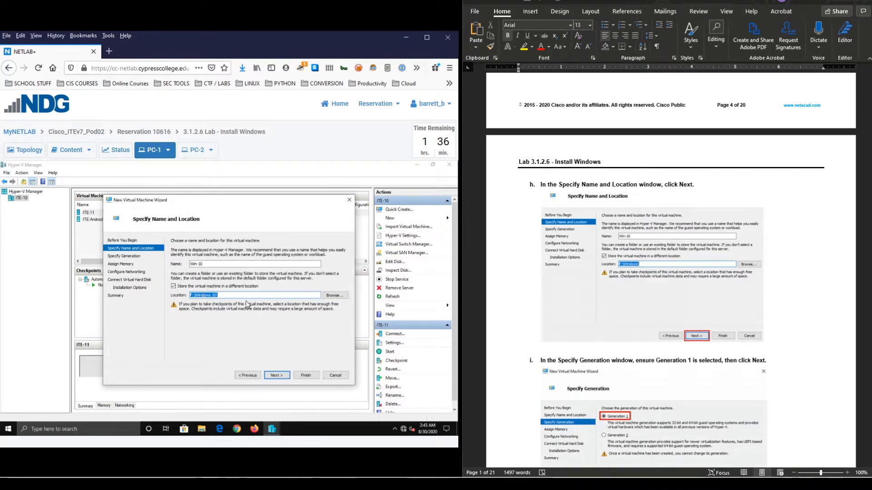
- Leave Win-10 as Generation 1 and advance to the Assign Memory page
left_click(281, 376)
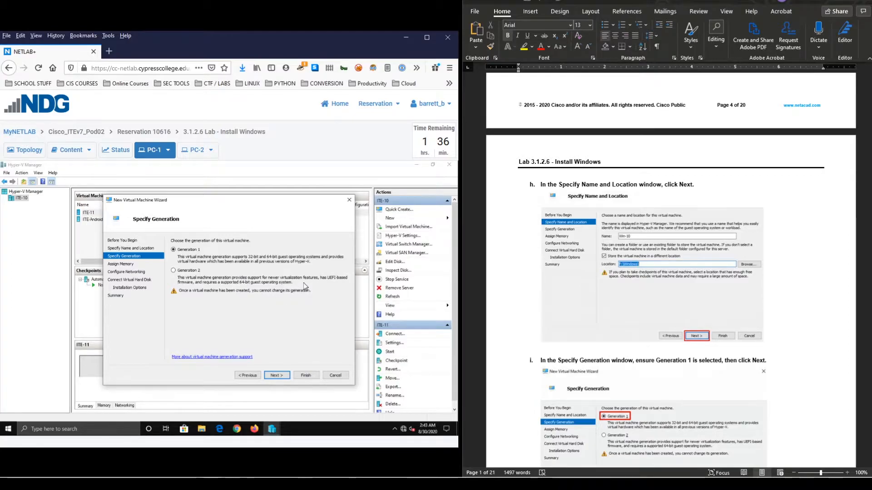
scroll(573, 347, "down", 4)
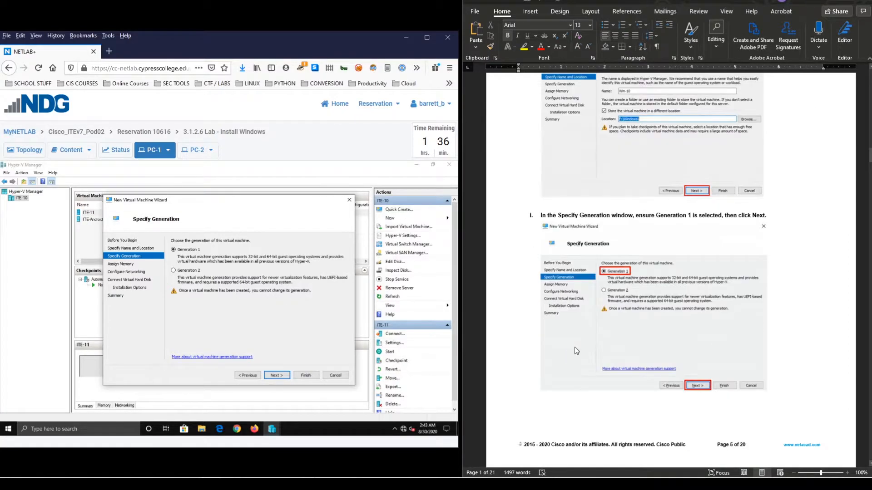
left_click(273, 376)
- Set startup memory to 6144 MB and uncheck 'Use Dynamic Memory for this virtual machine'
scroll(607, 319, "down", 6)
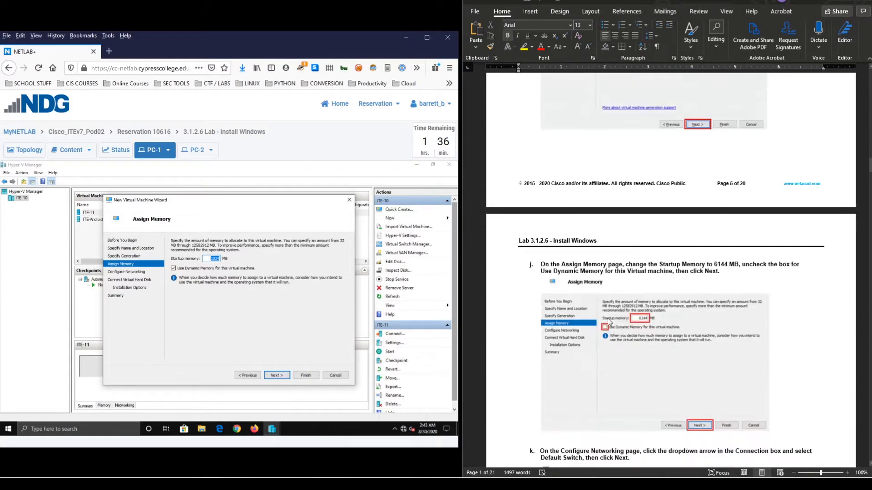
scroll(607, 319, "down", 1)
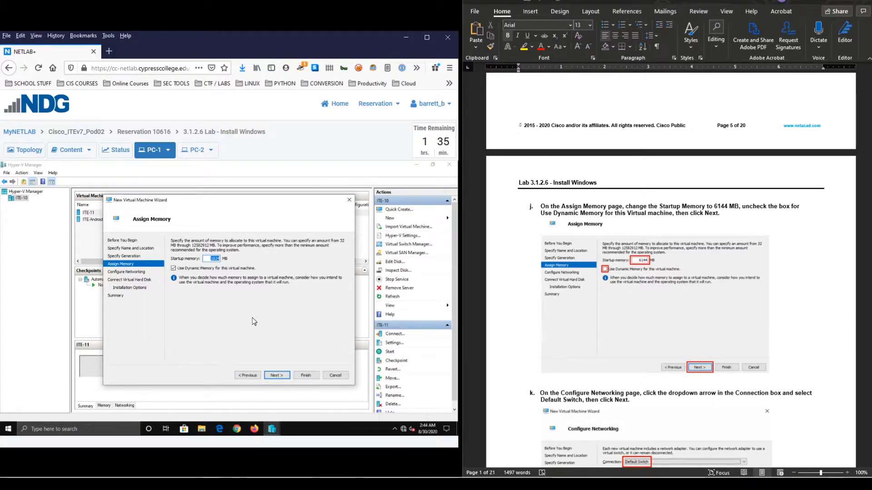
type("6144")
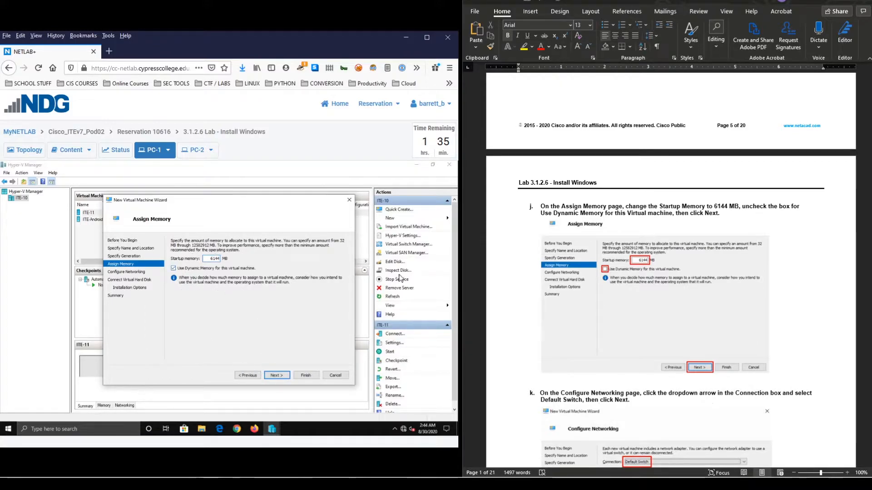
scroll(677, 326, "down", 1)
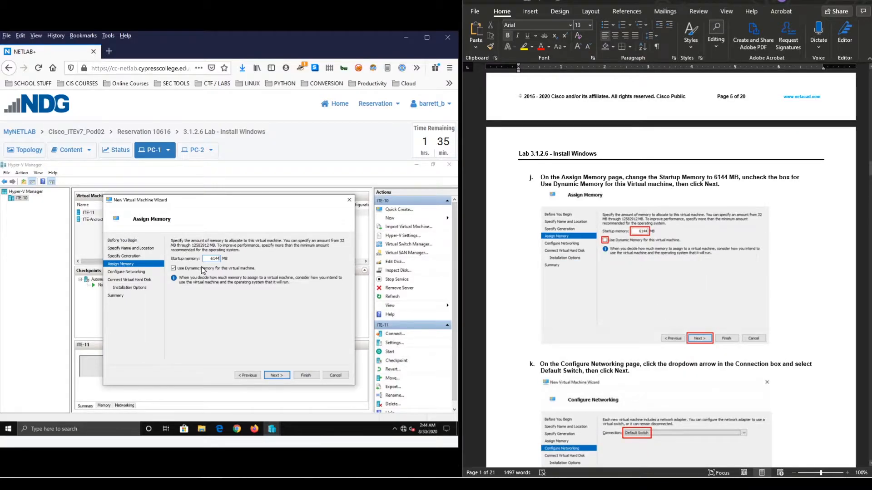
left_click(182, 269)
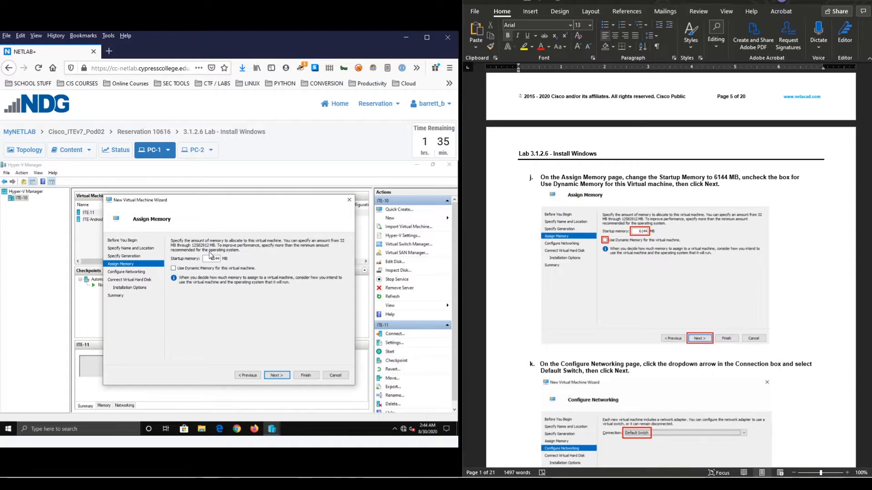
- Connect the VM's network adapter to Default Switch
left_click(278, 375)
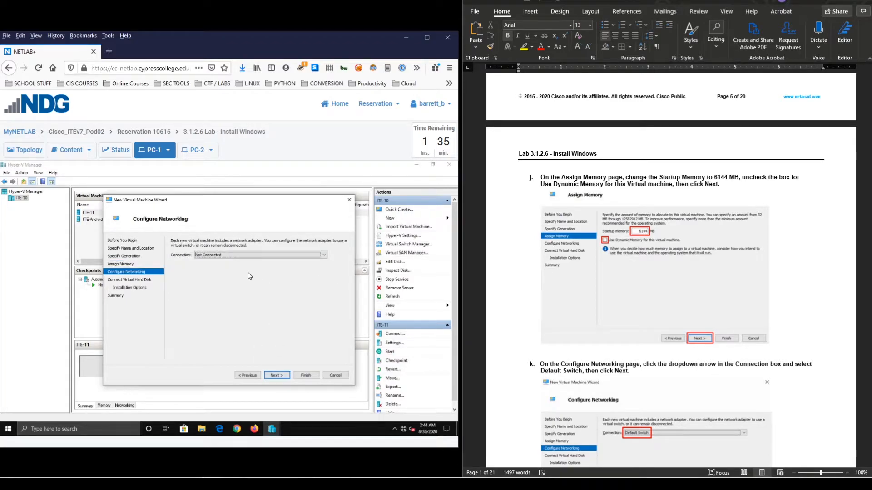
scroll(628, 297, "down", 5)
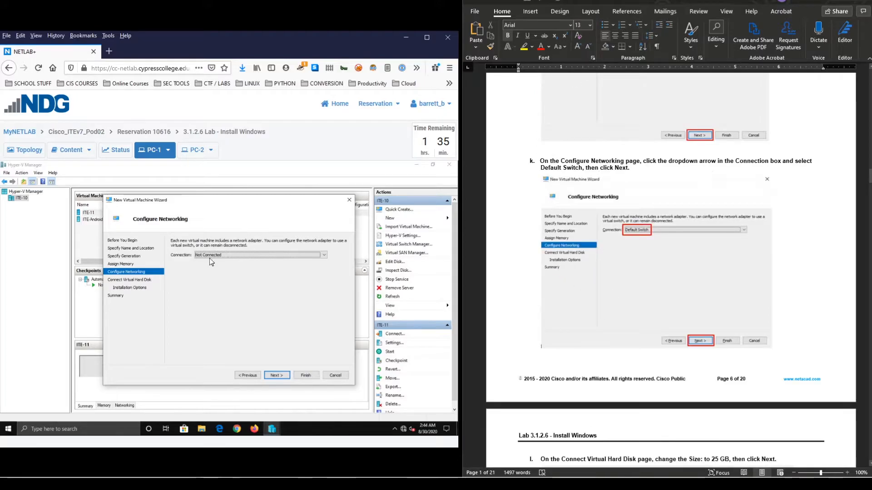
left_click(224, 257)
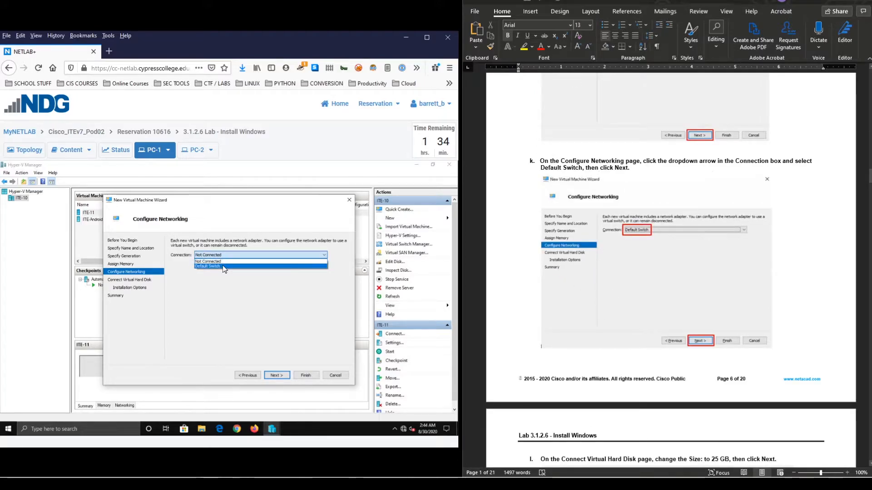
left_click(223, 266)
left_click(279, 374)
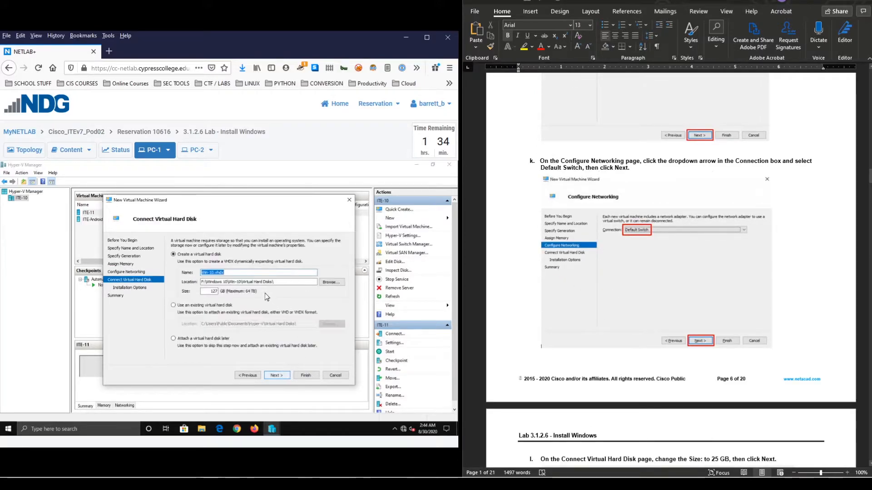
- Change the virtual hard disk size from 127 GB to 25 GB and continue to Installation Options
scroll(628, 279, "down", 5)
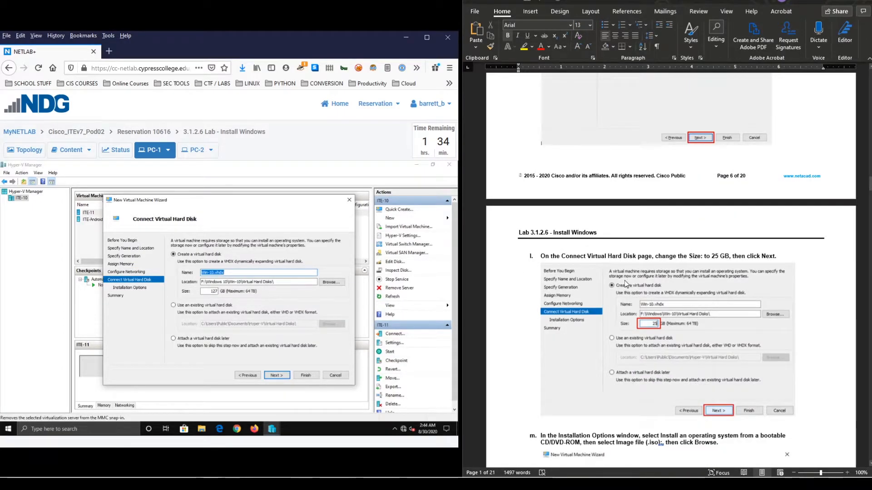
scroll(625, 280, "down", 1)
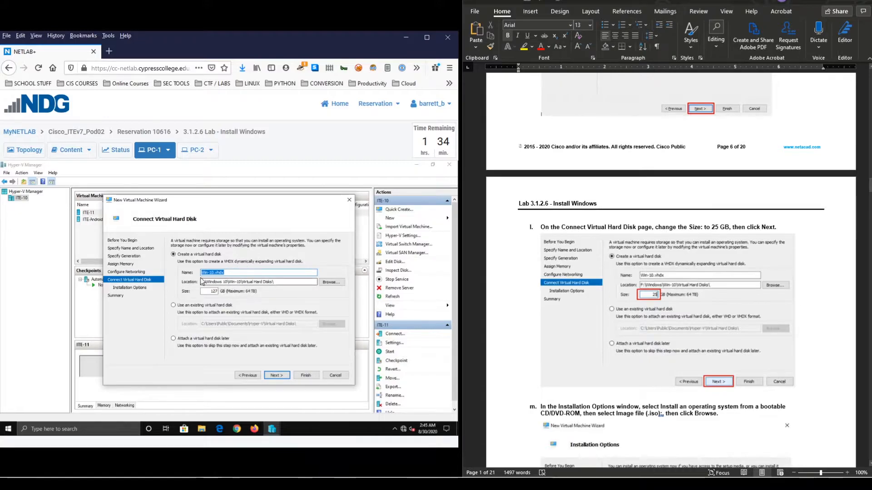
left_click_drag(222, 294, 234, 294)
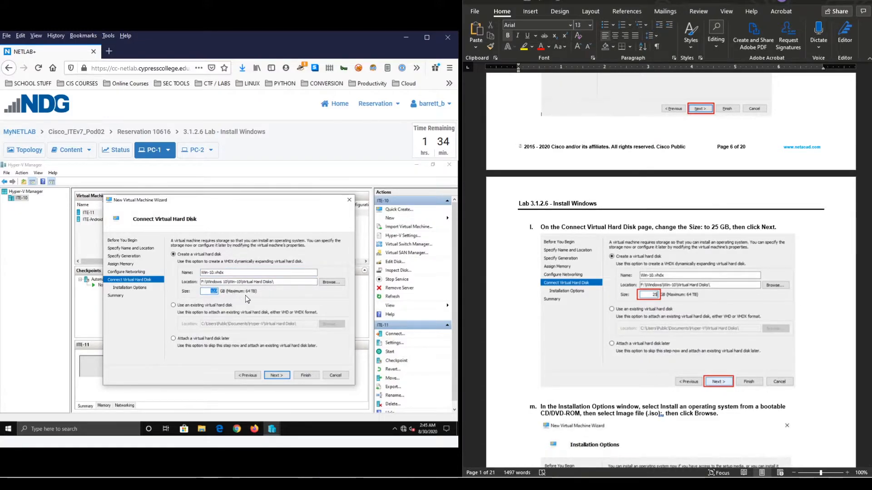
type("25")
scroll(728, 293, "down", 1)
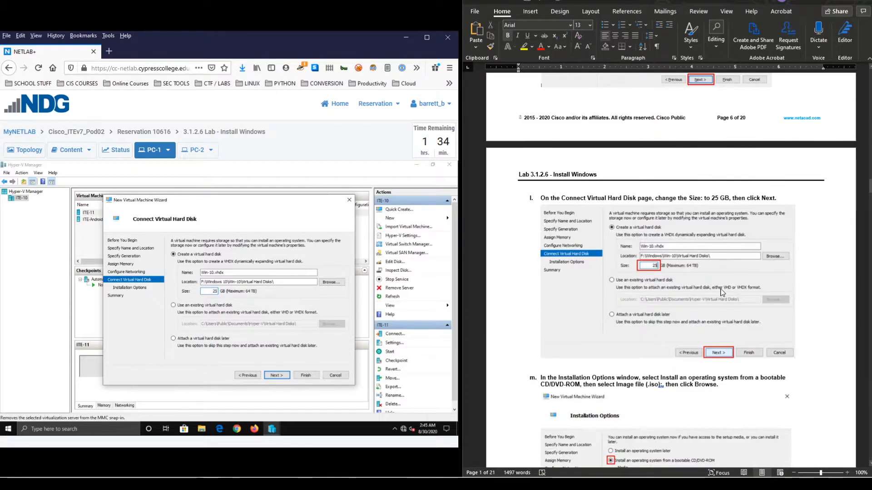
left_click(277, 375)
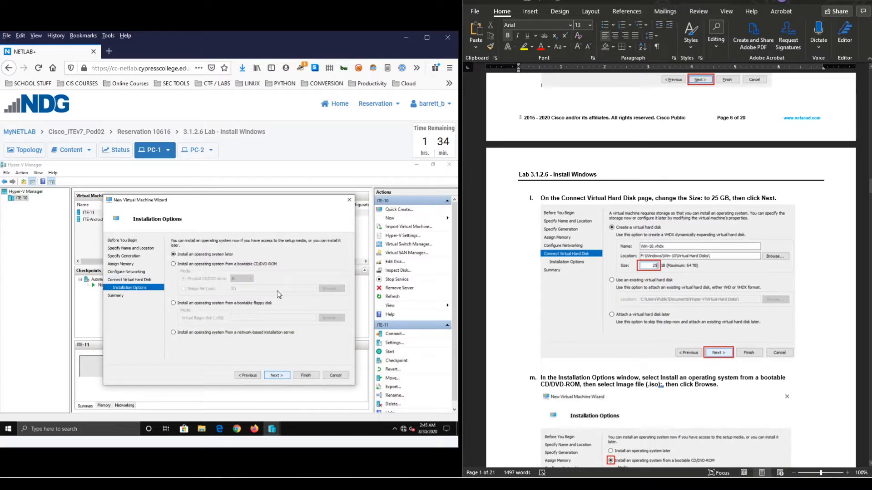
- Choose installing from a bootable CD/DVD-ROM via an Image file (.iso) and browse for it
scroll(664, 304, "down", 5)
scroll(659, 309, "down", 1)
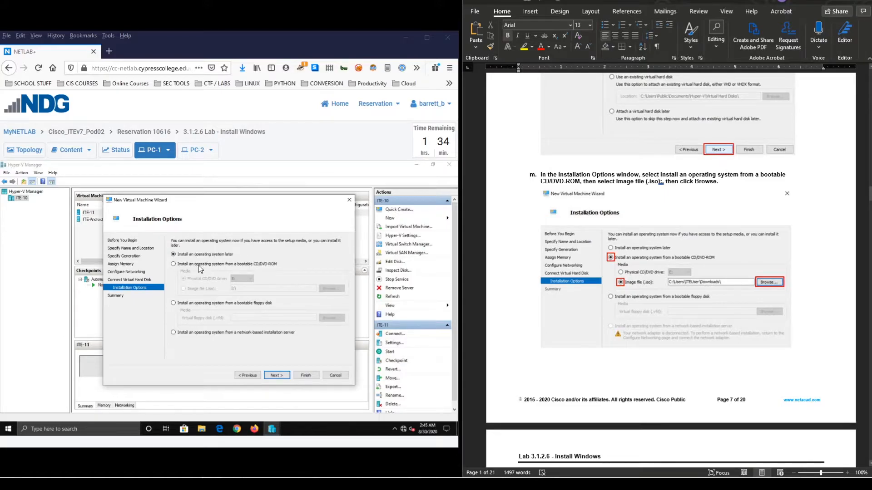
left_click(185, 264)
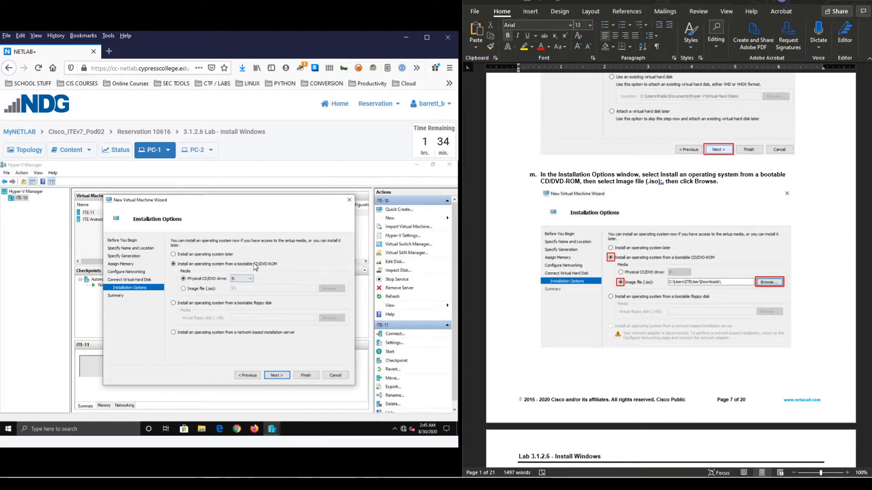
left_click(205, 289)
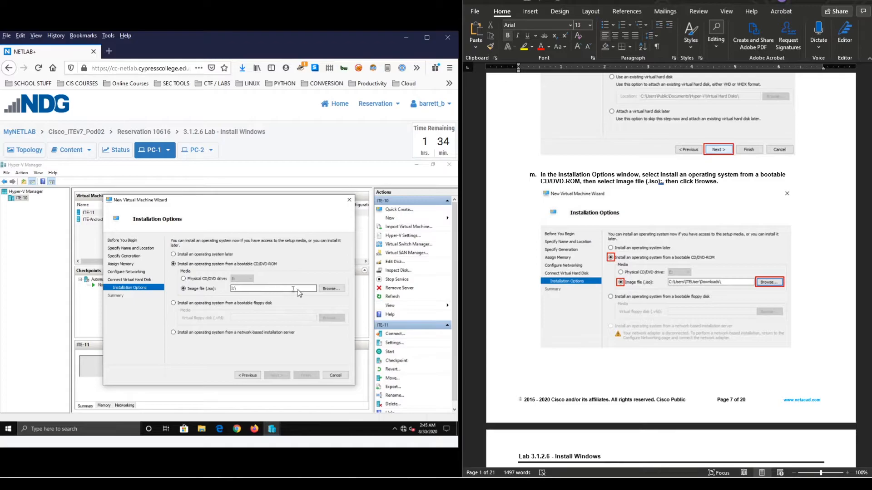
left_click(331, 288)
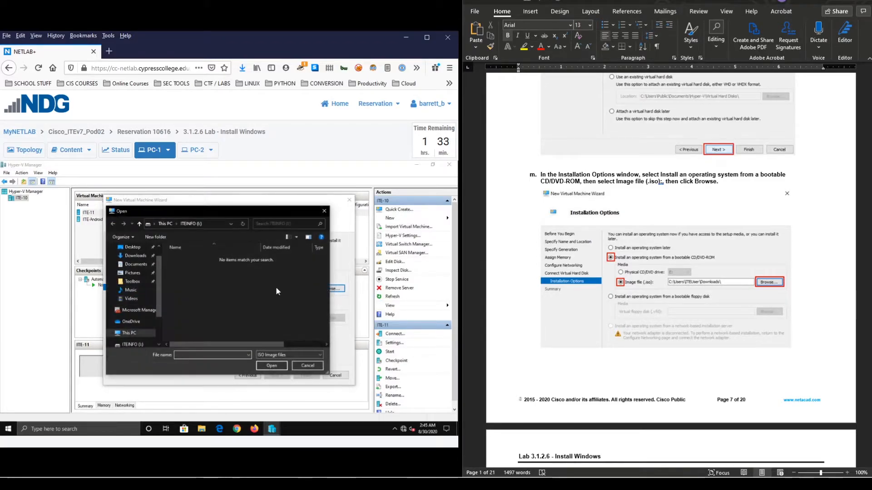
- Pick Windows10_English_x64.iso from Toolbox > ISO as install media and reach the summary page
left_click_drag(259, 213, 288, 227)
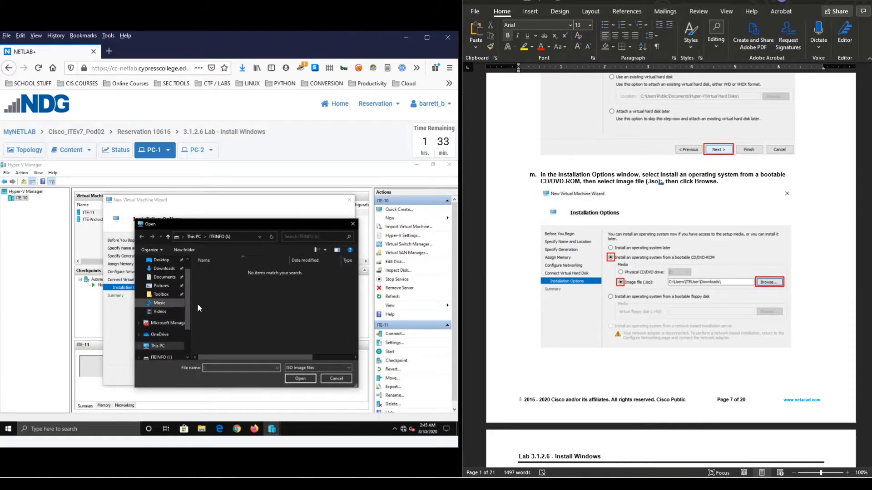
scroll(164, 302, "up", 1)
left_click(161, 309)
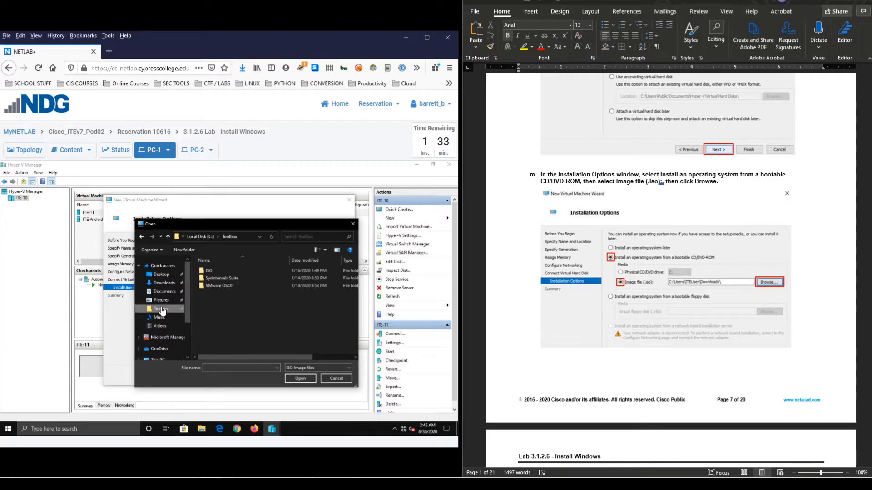
double_click(210, 271)
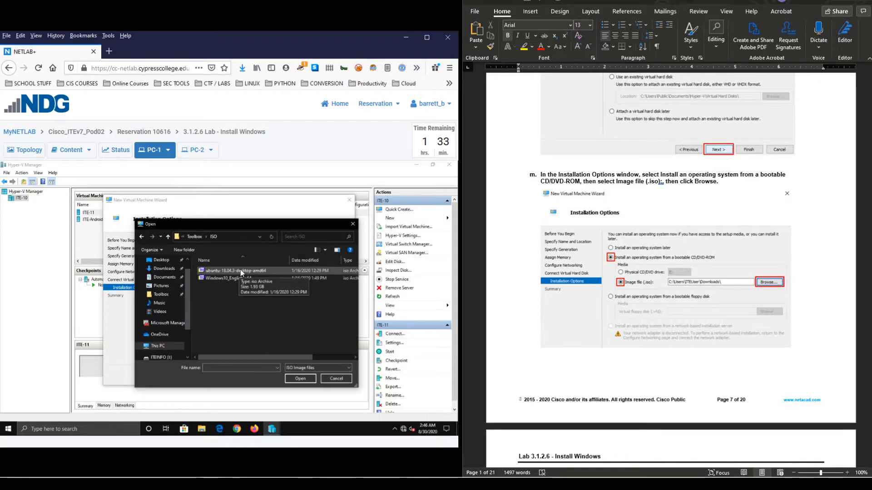
left_click(232, 279)
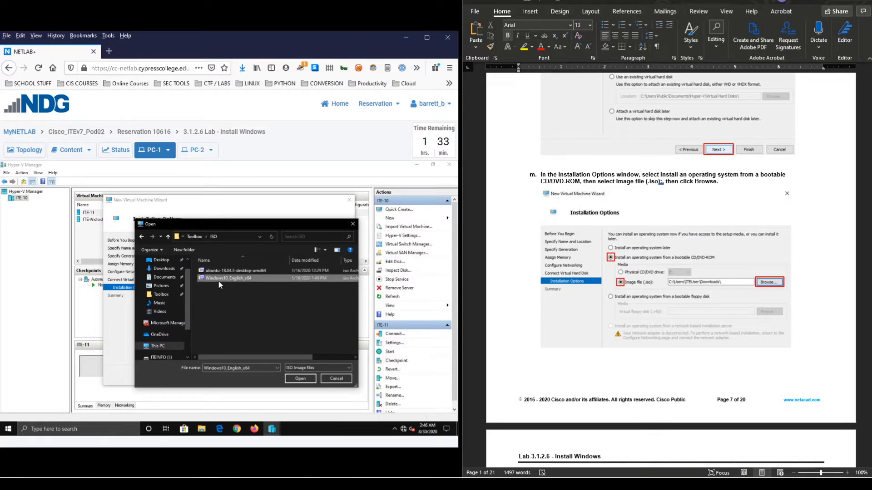
left_click(305, 382)
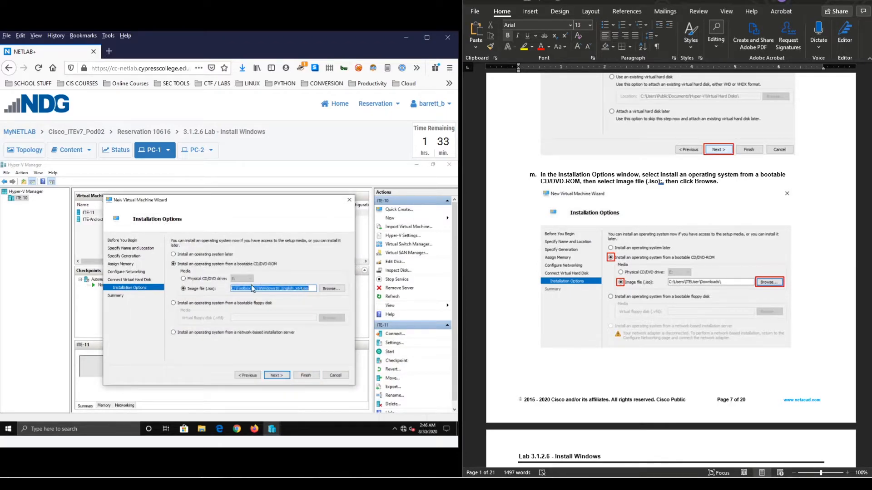
left_click(281, 376)
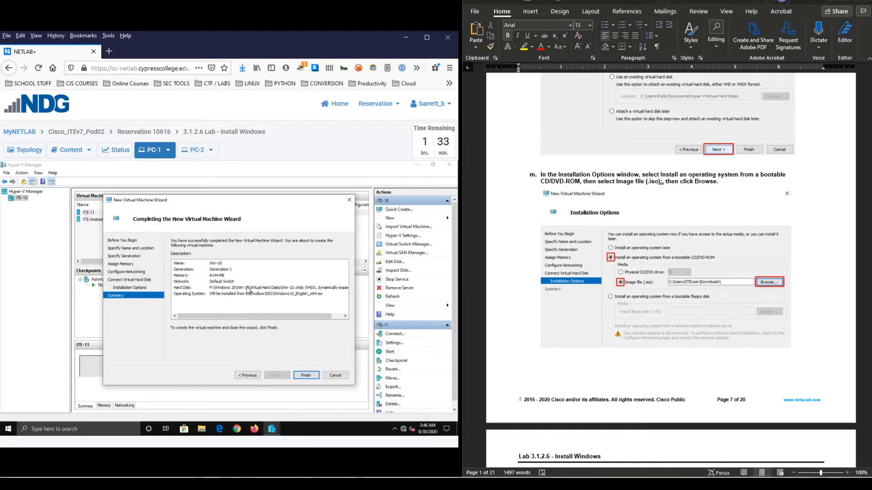
- Finish the wizard and select the new Win-10 VM in the Virtual Machines list
left_click(307, 376)
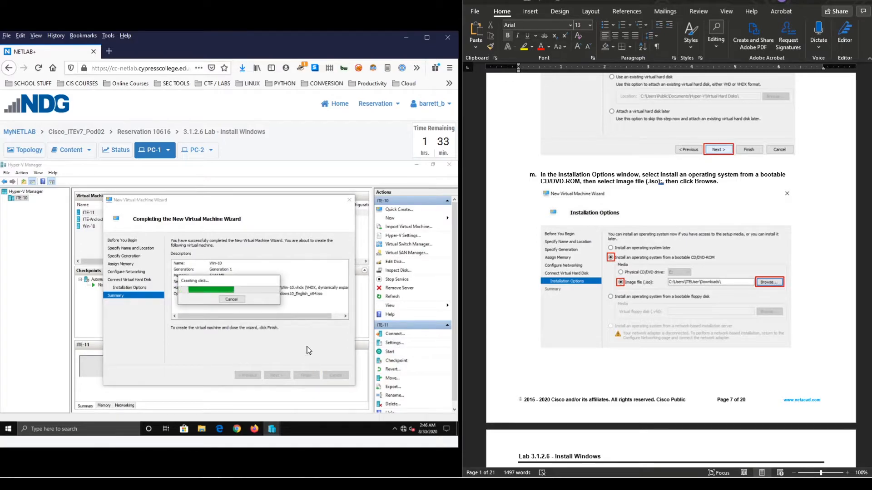
scroll(617, 220, "down", 8)
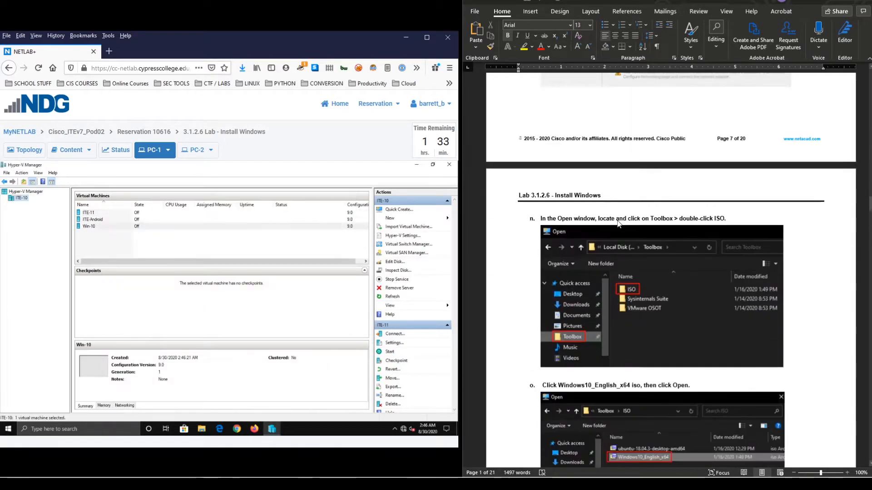
scroll(616, 219, "down", 10)
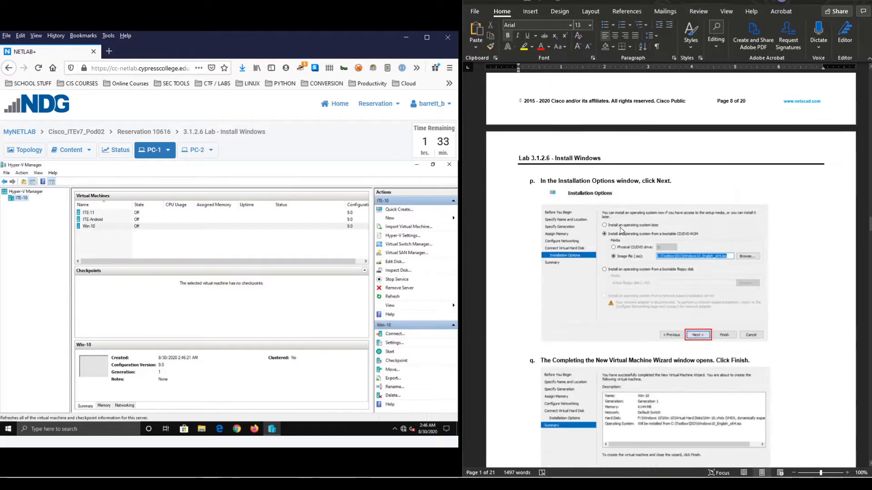
scroll(620, 227, "down", 10)
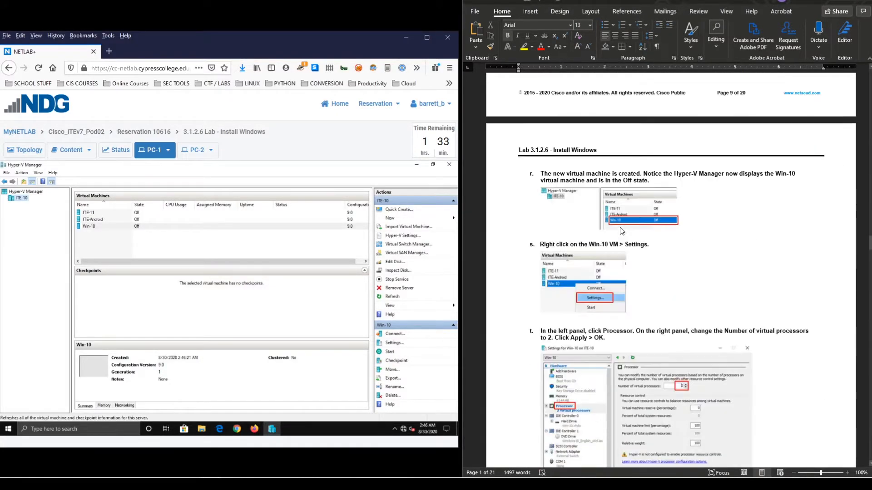
scroll(622, 231, "down", 2)
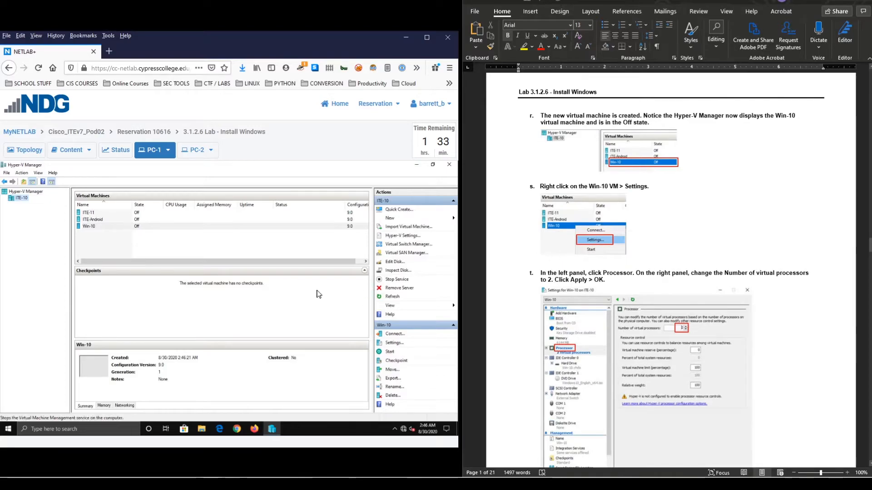
left_click(94, 228)
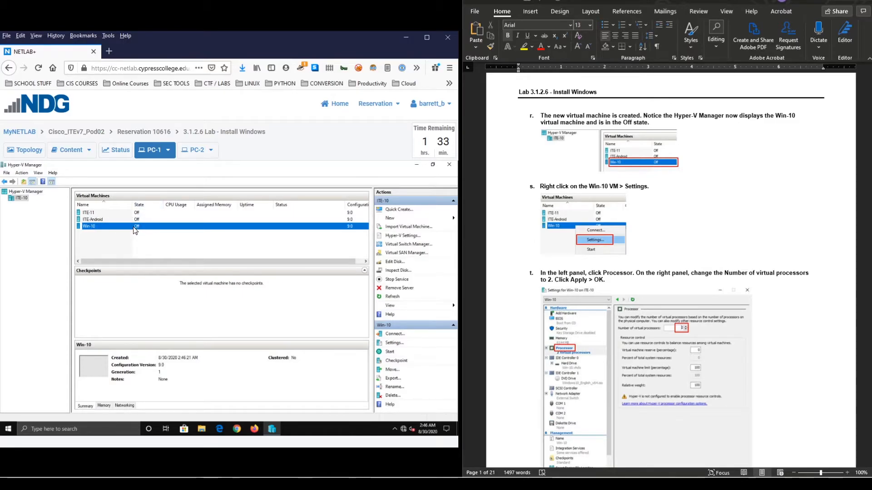
- In Win-10's Settings, set Number of virtual processors to 2, apply and close
right_click(91, 229)
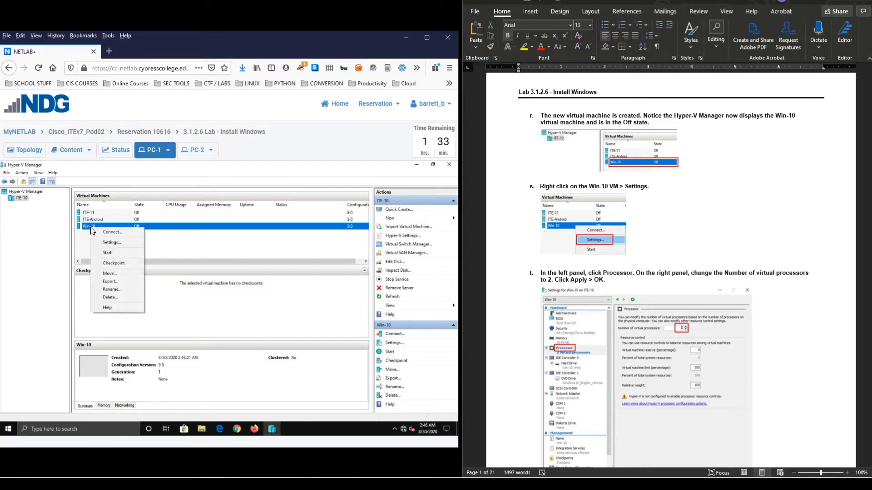
left_click(109, 243)
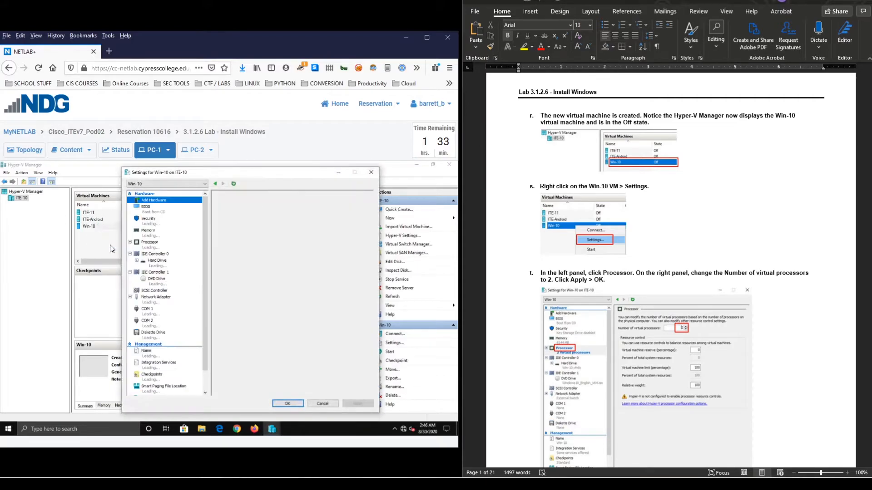
left_click(154, 245)
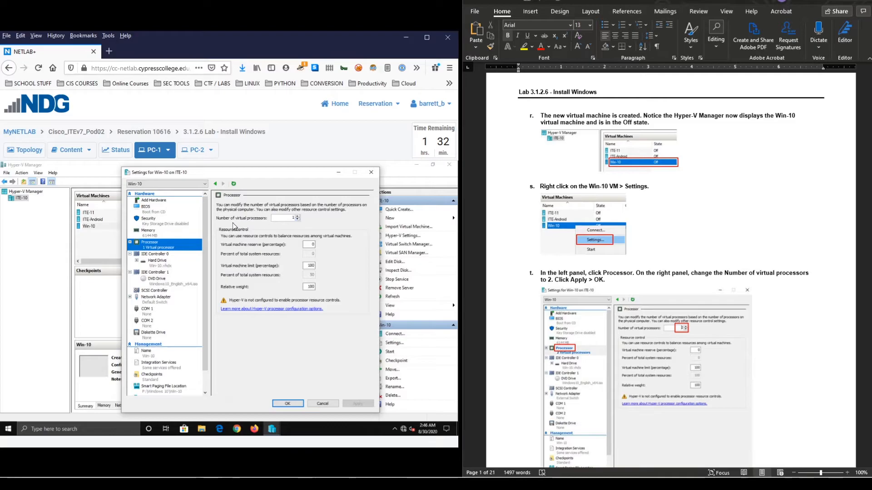
left_click(298, 217)
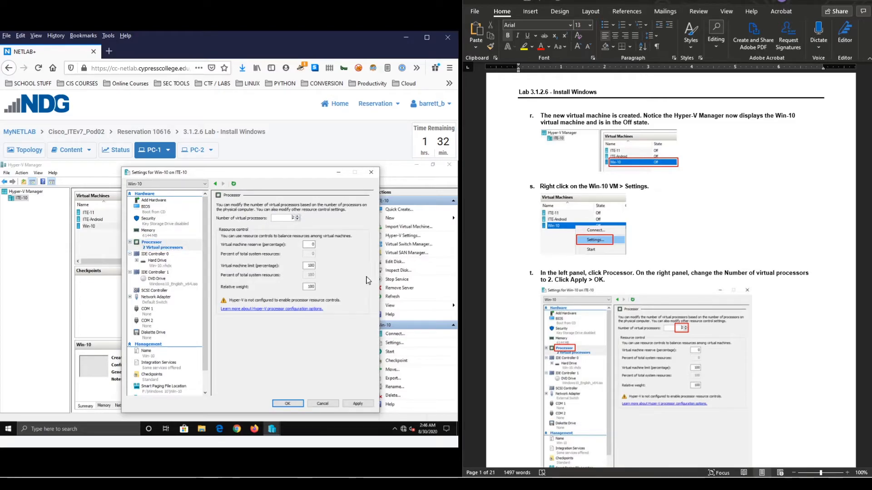
left_click(362, 405)
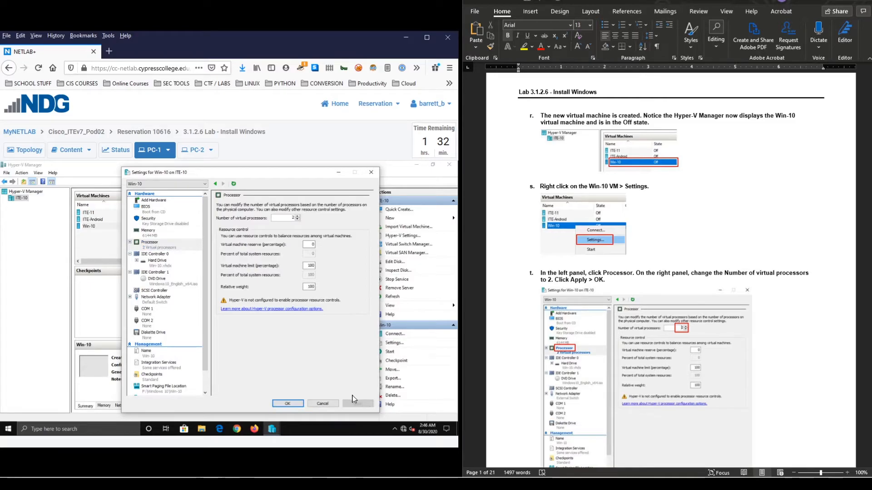
left_click(303, 404)
scroll(550, 282, "down", 5)
scroll(551, 282, "down", 4)
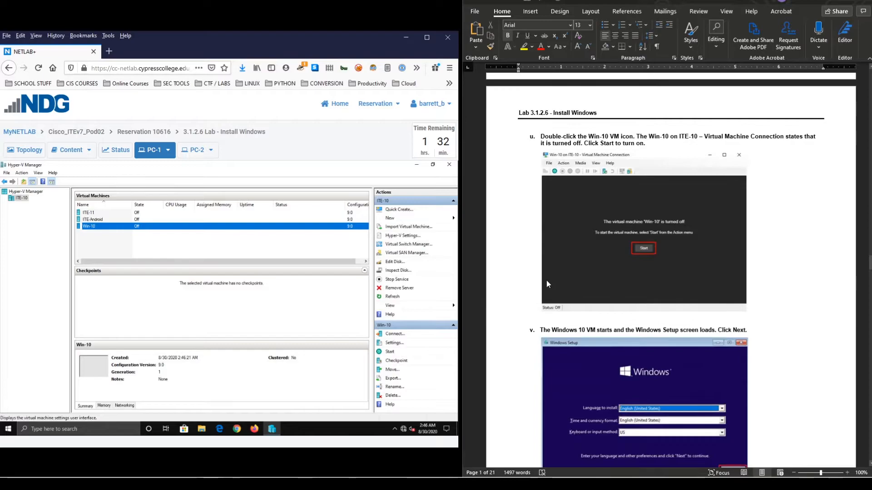
- Connect to Win-10 and start it, letting it boot to the Windows Setup language screen
double_click(93, 227)
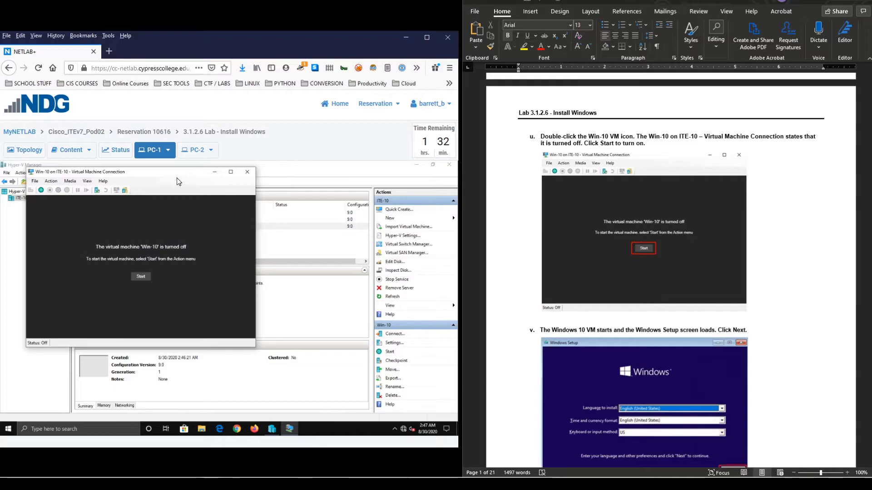
left_click_drag(183, 180, 265, 207)
left_click(230, 307)
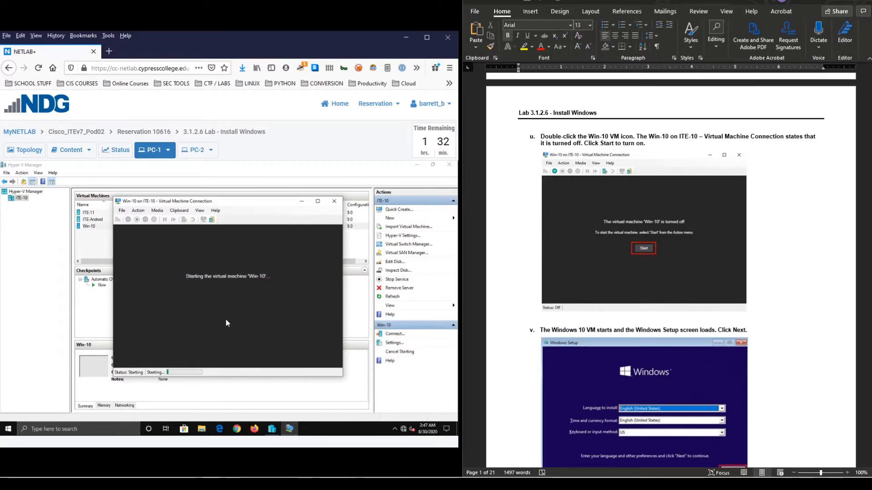
left_click_drag(273, 203, 279, 244)
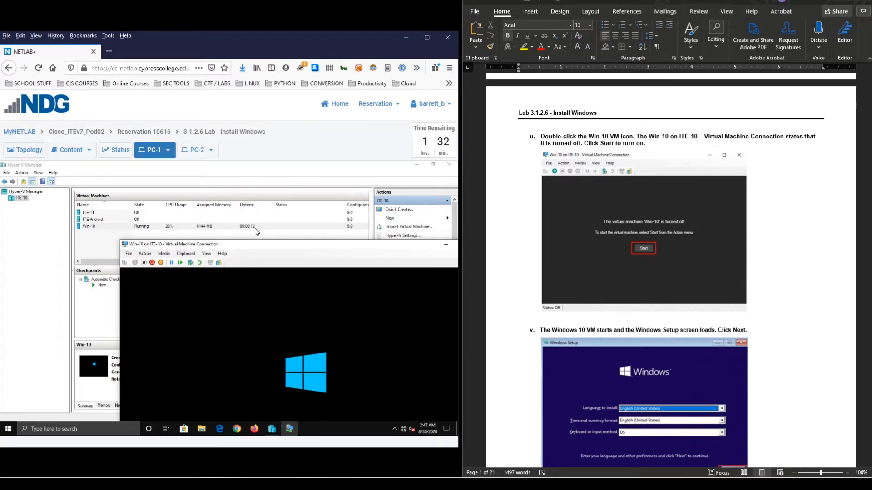
left_click_drag(263, 249, 203, 176)
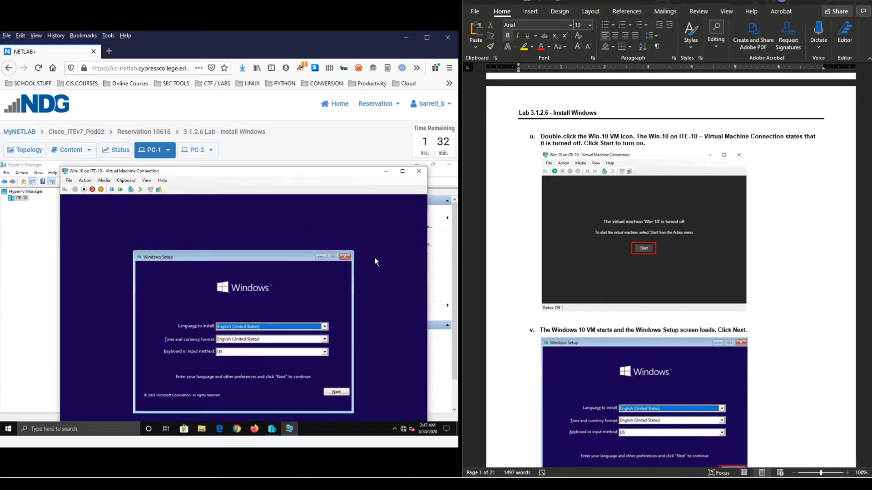
- Switch the Win-10 connection window to full screen and keep the default language and keyboard settings
scroll(587, 295, "down", 7)
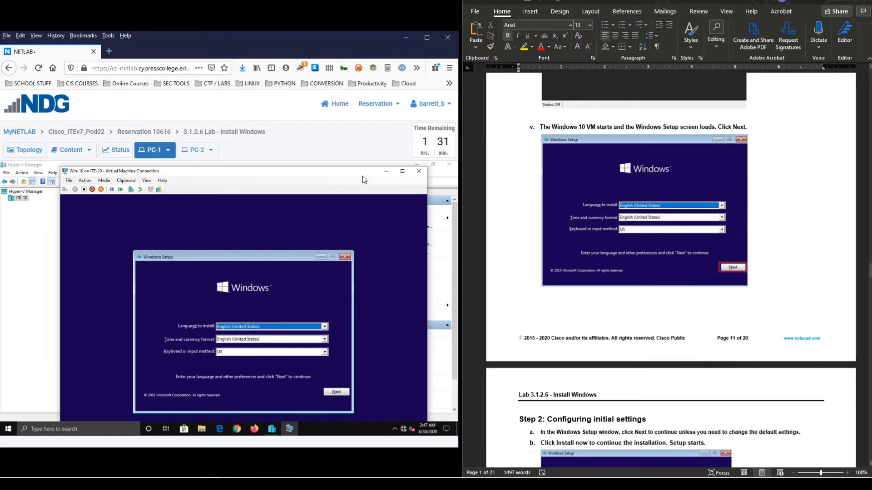
left_click(402, 171)
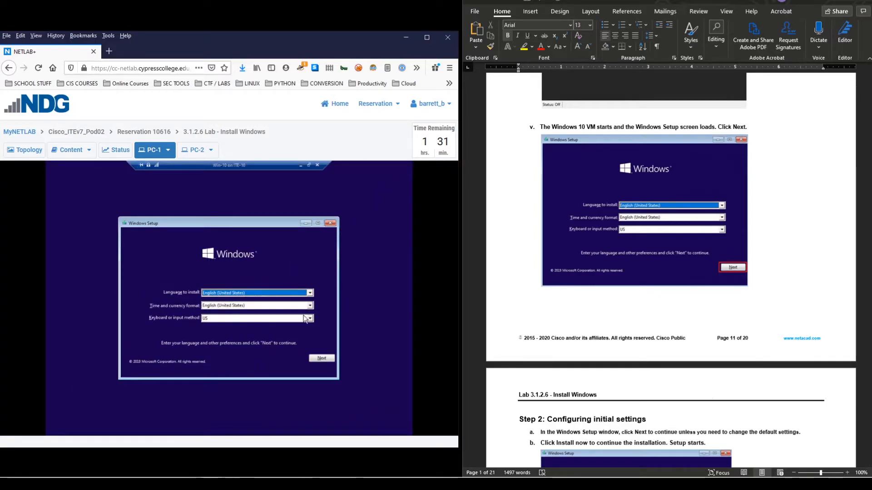
left_click(309, 165)
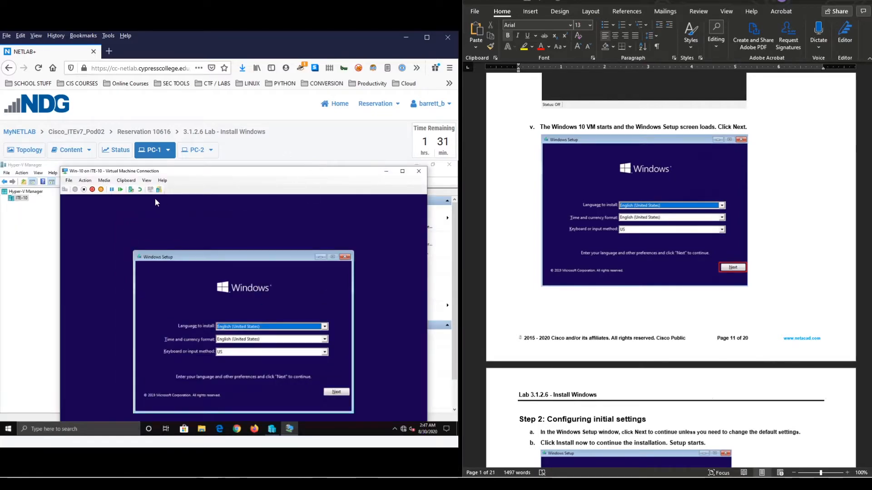
mouse_move(292, 175)
left_mouse_down()
mouse_move(298, 199)
mouse_move(294, 179)
left_mouse_up()
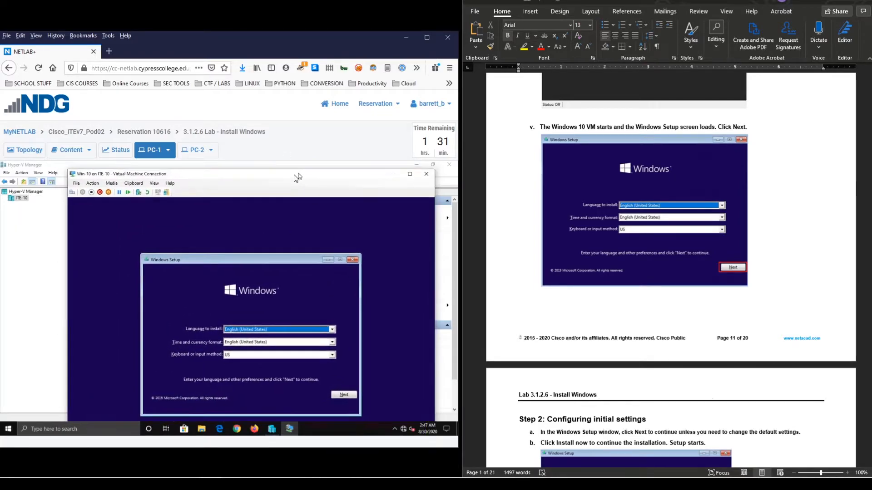
left_click(405, 177)
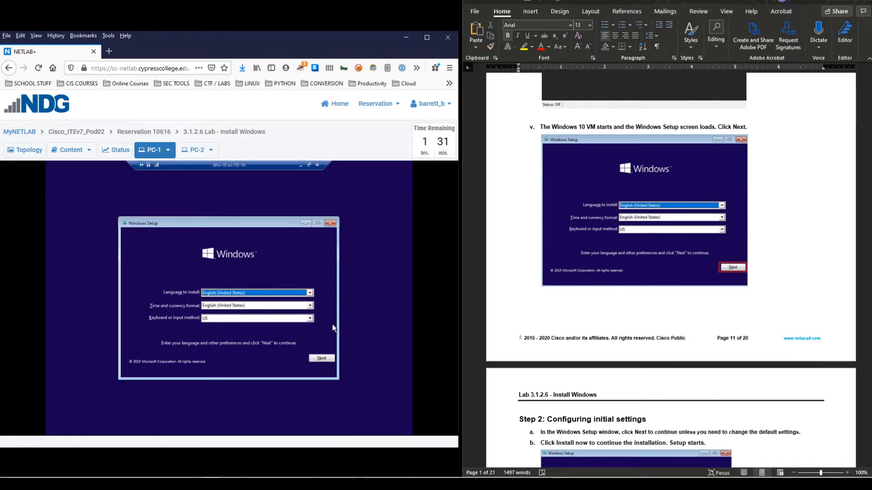
left_click(322, 358)
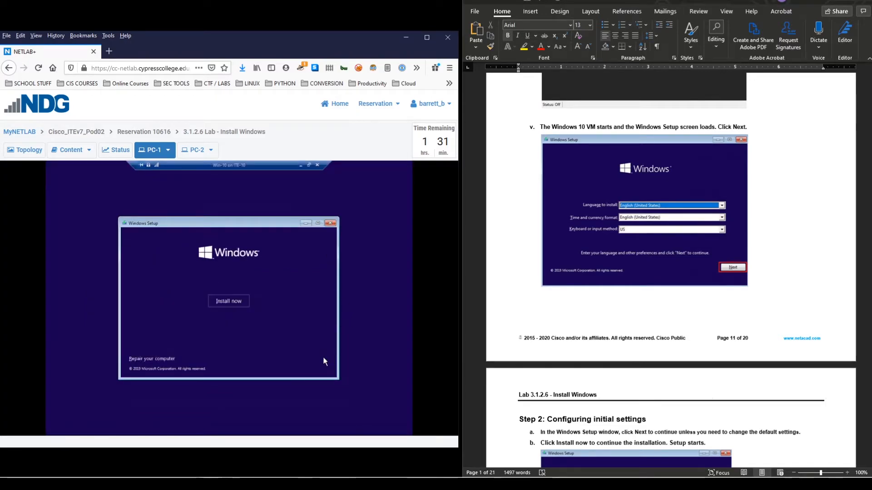
- Start the installation without a product key and choose the Windows 10 Pro edition
left_click(227, 301)
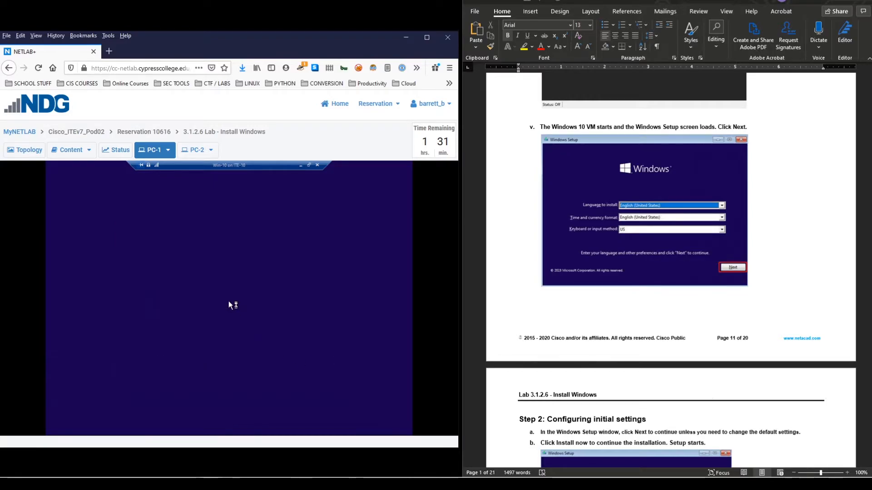
scroll(481, 272, "down", 3)
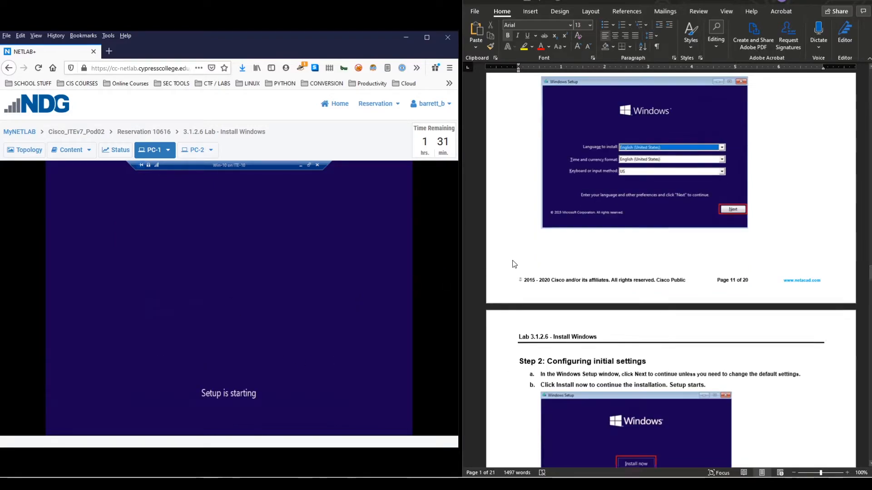
scroll(512, 261, "down", 3)
scroll(498, 268, "down", 3)
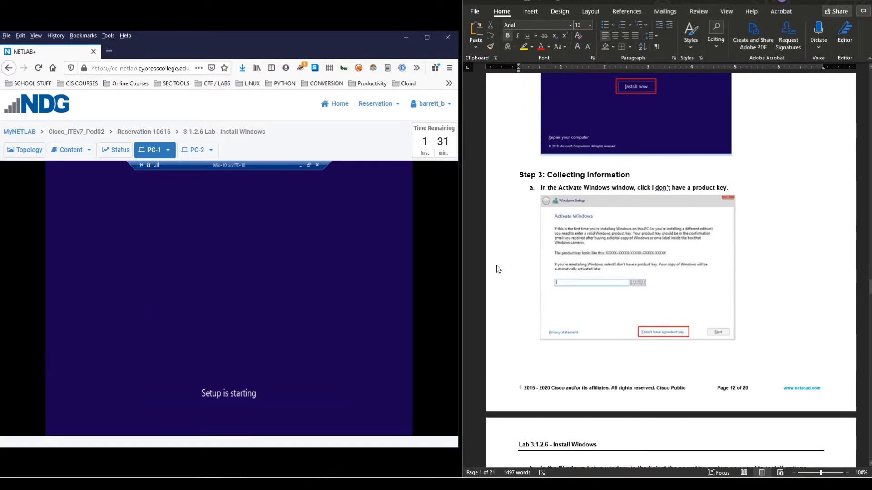
scroll(498, 268, "up", 2)
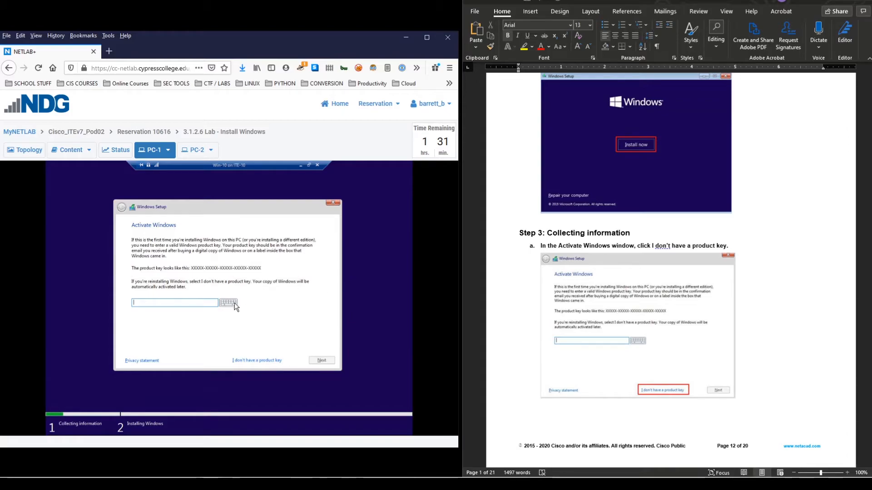
left_click(255, 360)
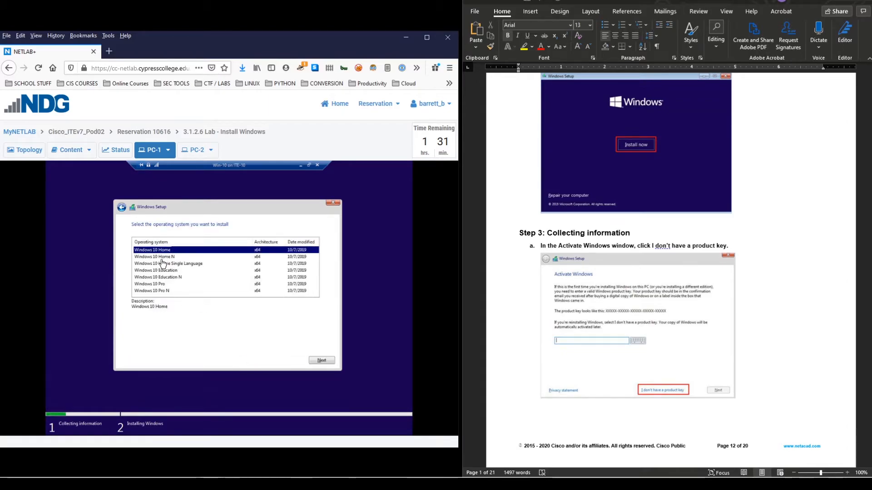
left_click(157, 285)
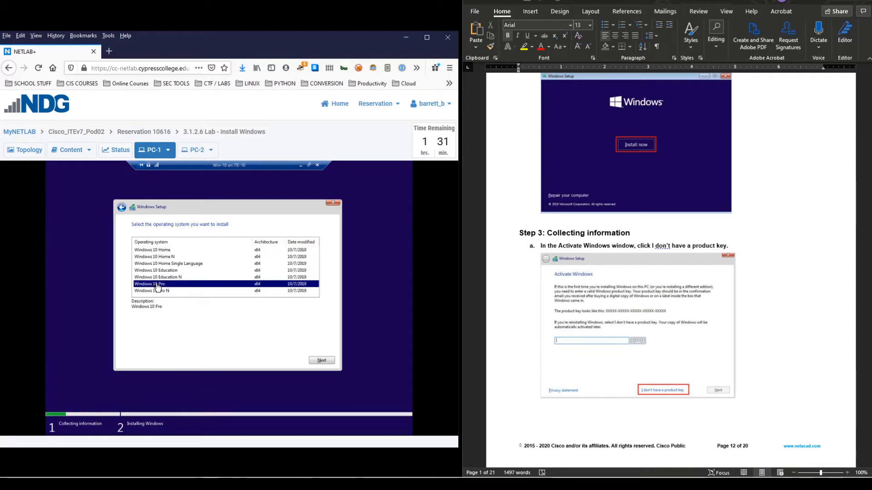
left_click(322, 361)
- Accept the Windows license terms and continue
scroll(573, 274, "down", 5)
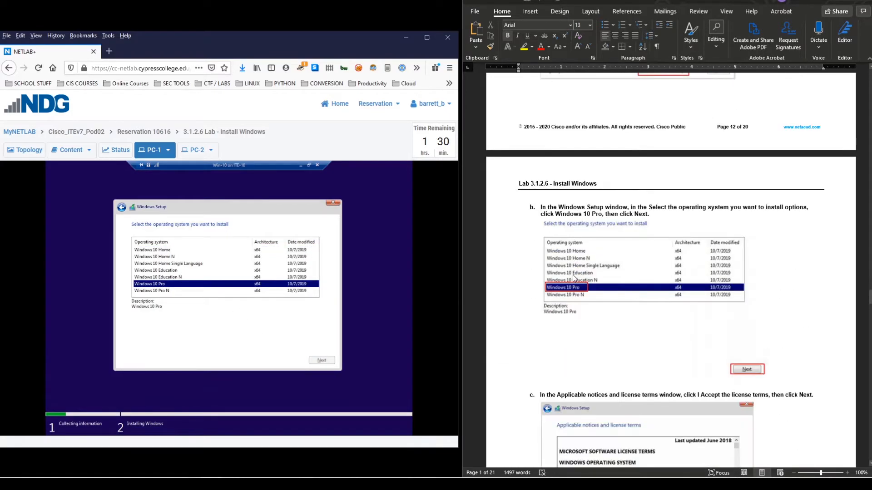
scroll(593, 255, "down", 3)
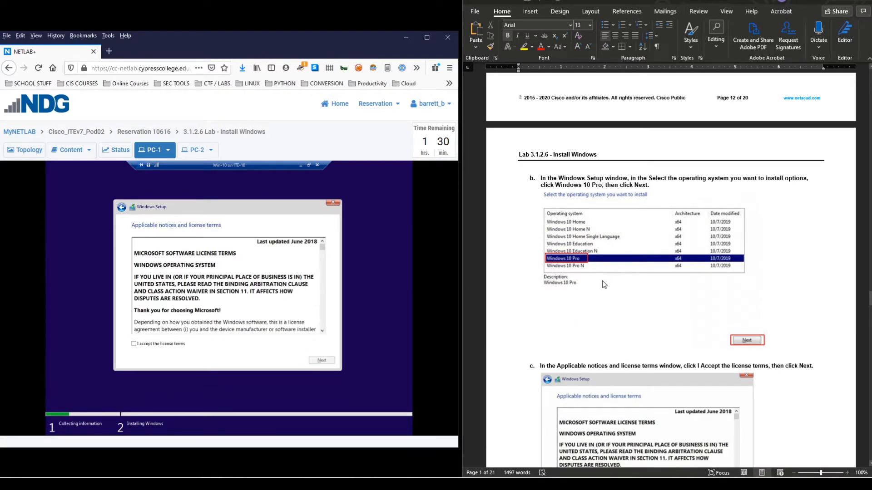
scroll(671, 273, "down", 7)
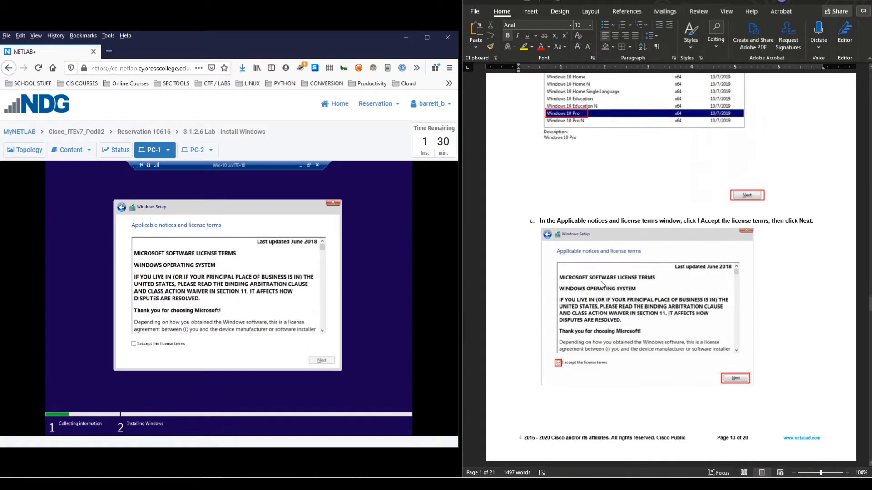
left_click(151, 344)
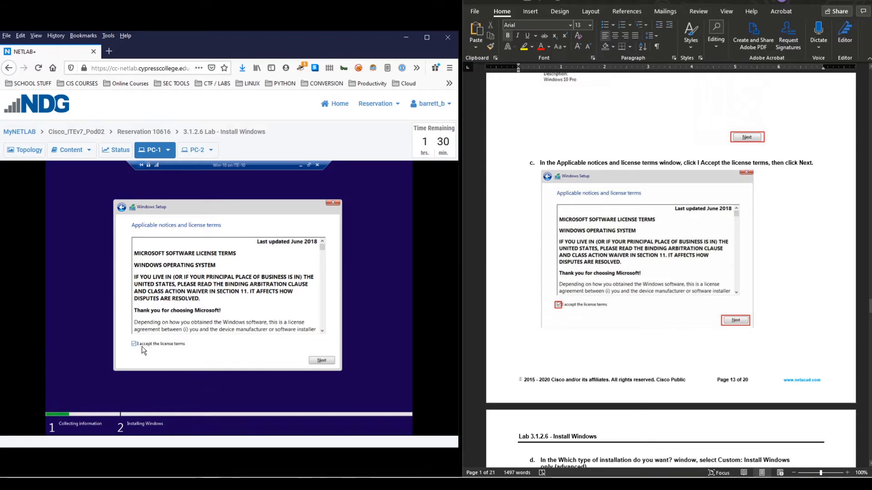
left_click(322, 361)
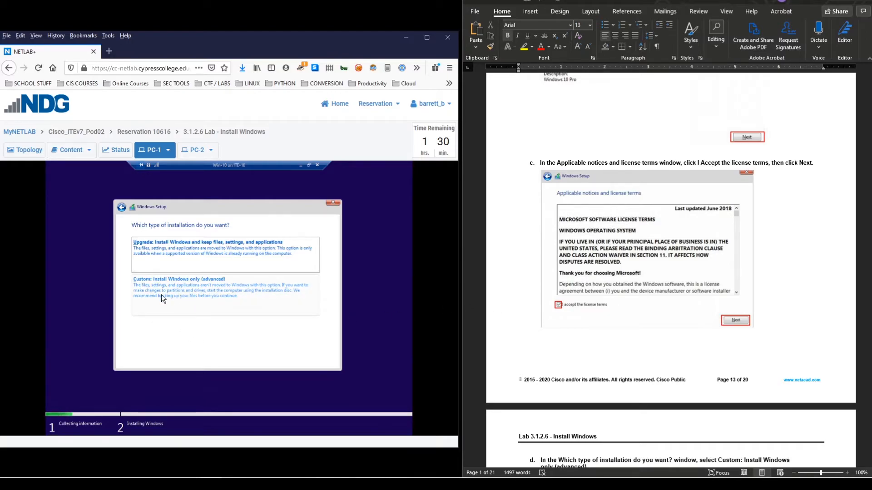
- Choose Custom: Install Windows only and install onto Drive 0 Unallocated Space
left_click(199, 292)
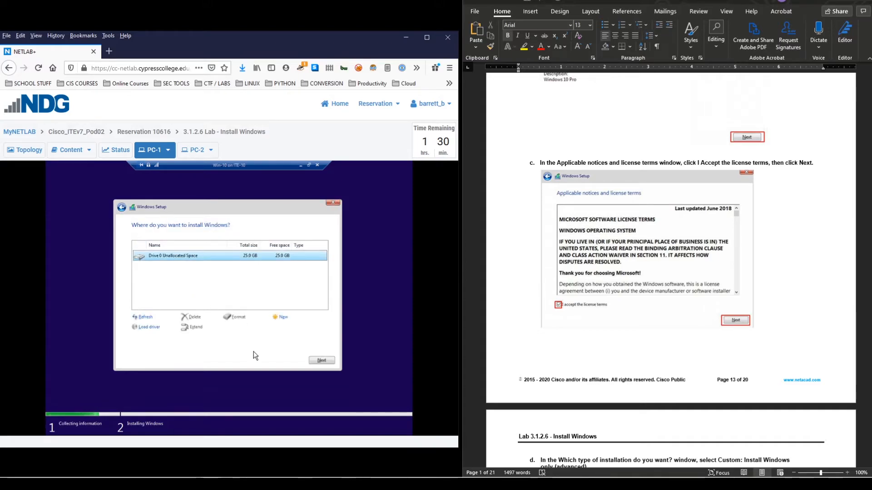
scroll(599, 282, "down", 5)
scroll(593, 284, "down", 6)
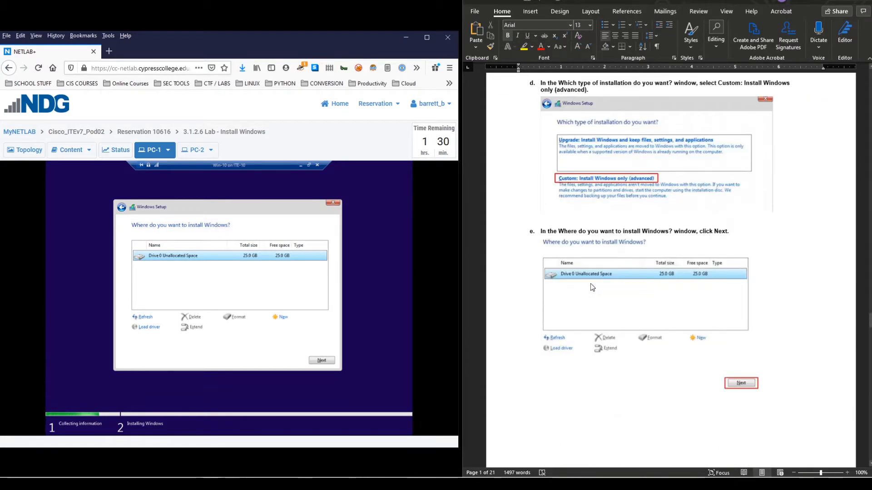
left_click(320, 360)
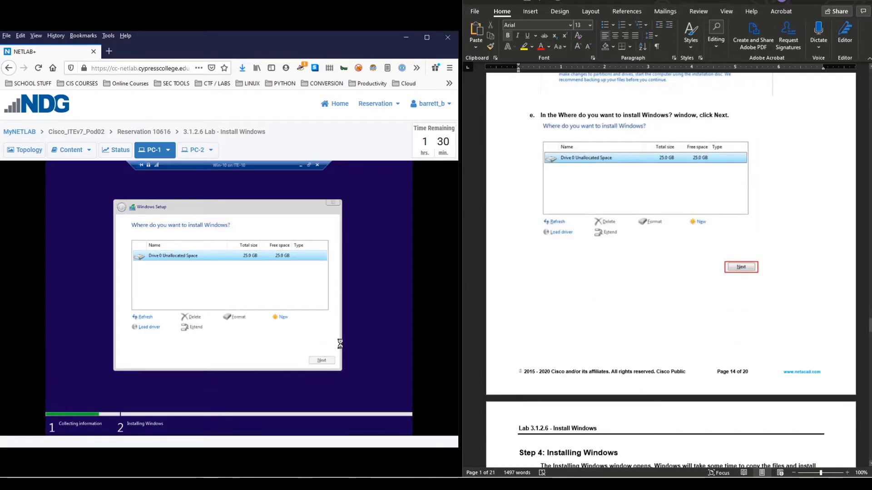
scroll(601, 250, "down", 7)
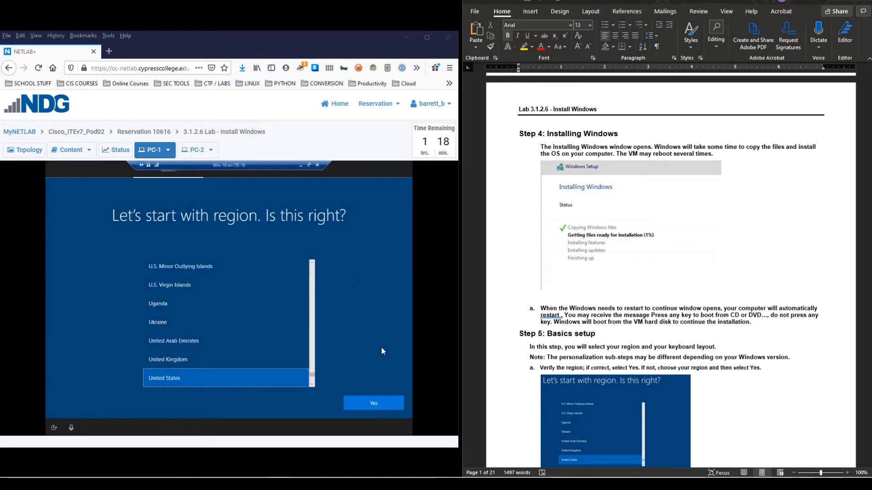
- Confirm United States as the region and US keyboard layout, skipping a second layout
scroll(556, 330, "down", 5)
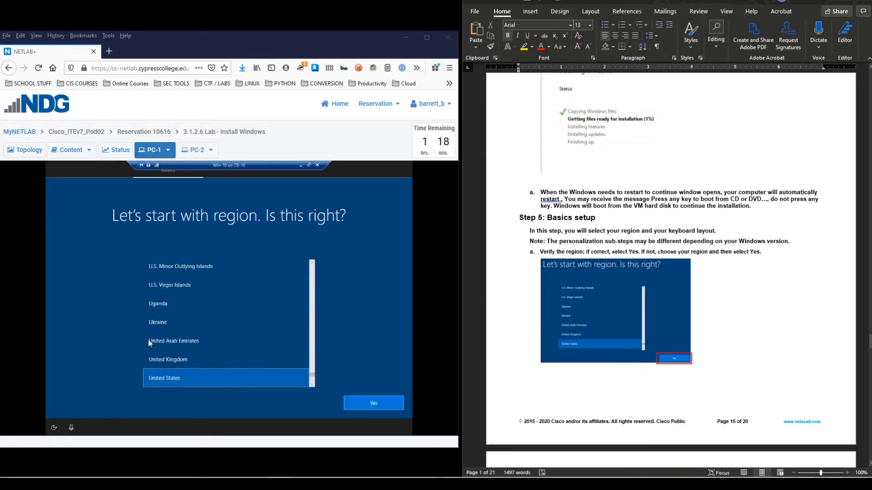
left_click(372, 403)
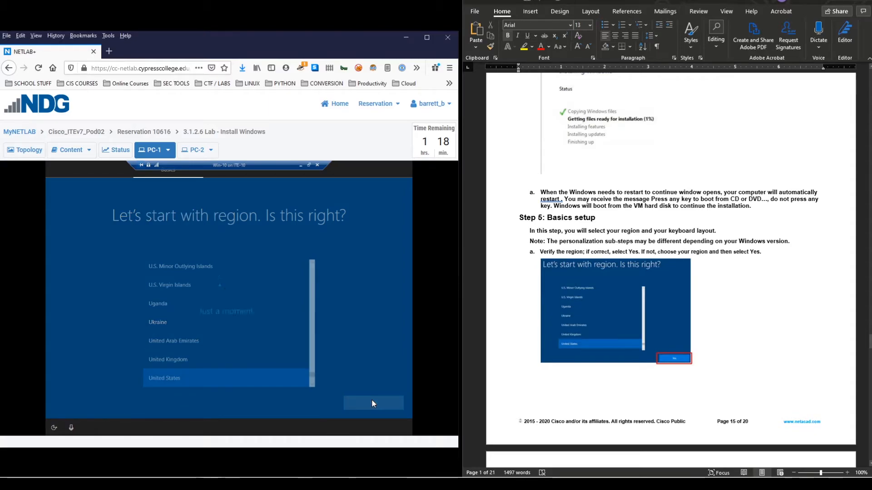
scroll(604, 337, "down", 6)
scroll(602, 340, "down", 1)
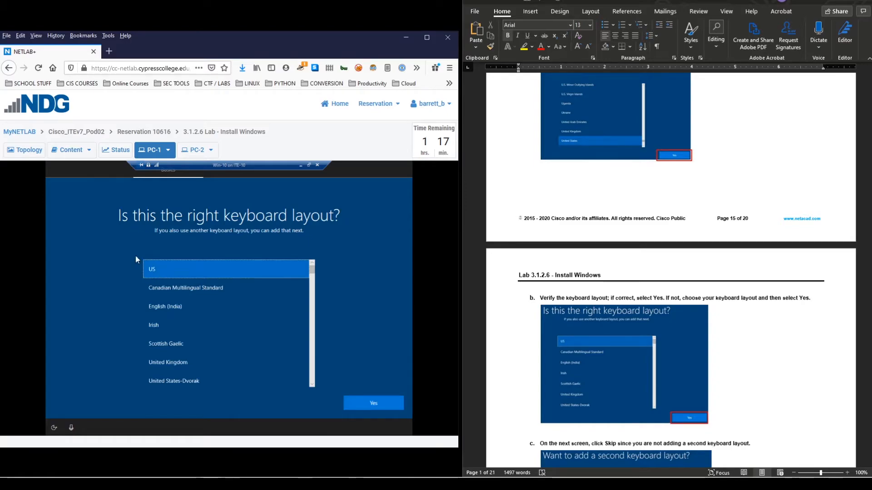
left_click(374, 403)
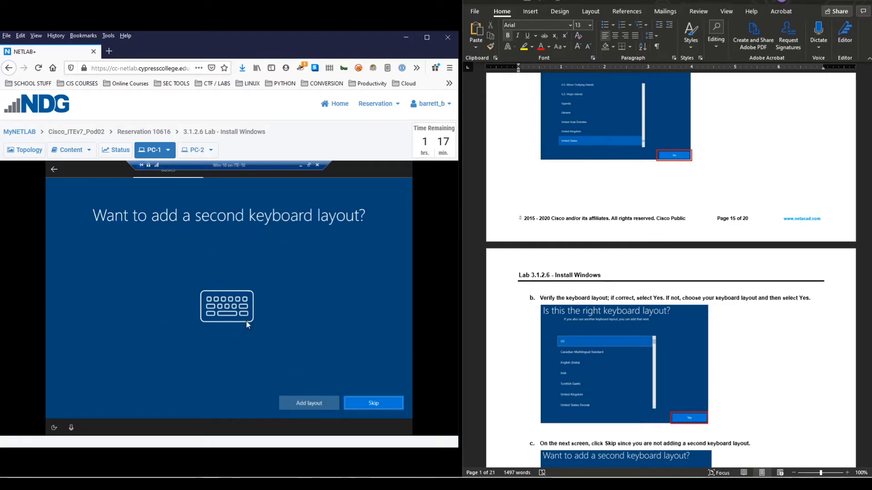
left_click(383, 404)
- Indicate on the network page that the VM has no internet
scroll(581, 355, "down", 4)
scroll(579, 356, "down", 4)
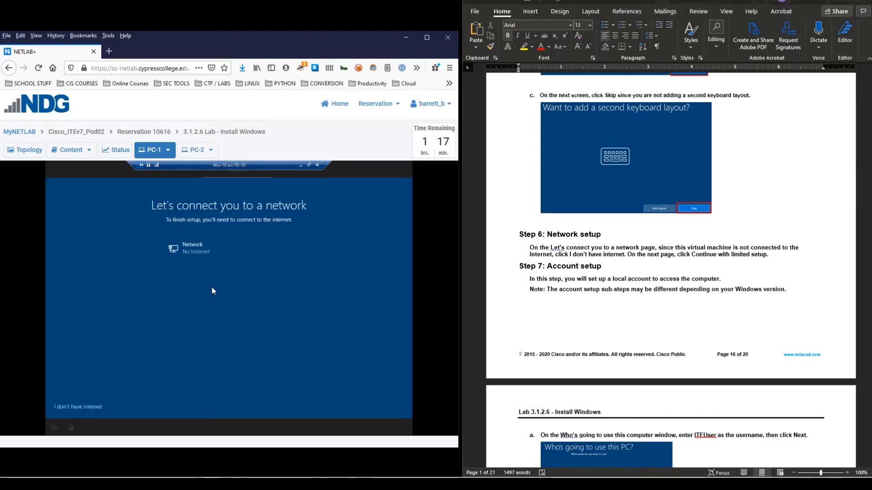
left_click(87, 407)
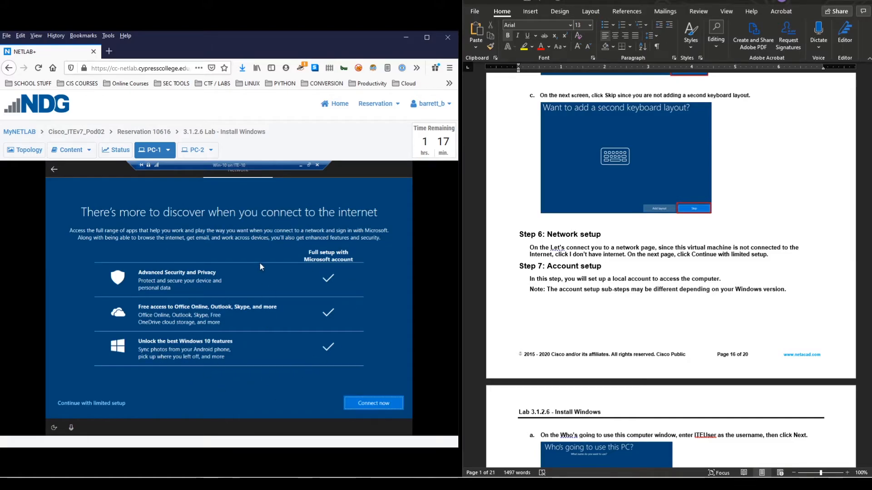
- Continue with limited setup and name the local account ITEUser
left_click(99, 402)
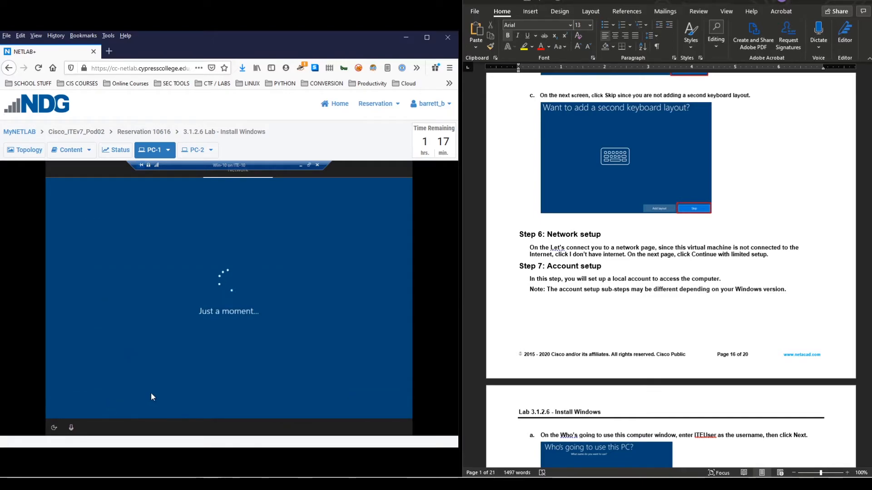
scroll(582, 358, "down", 5)
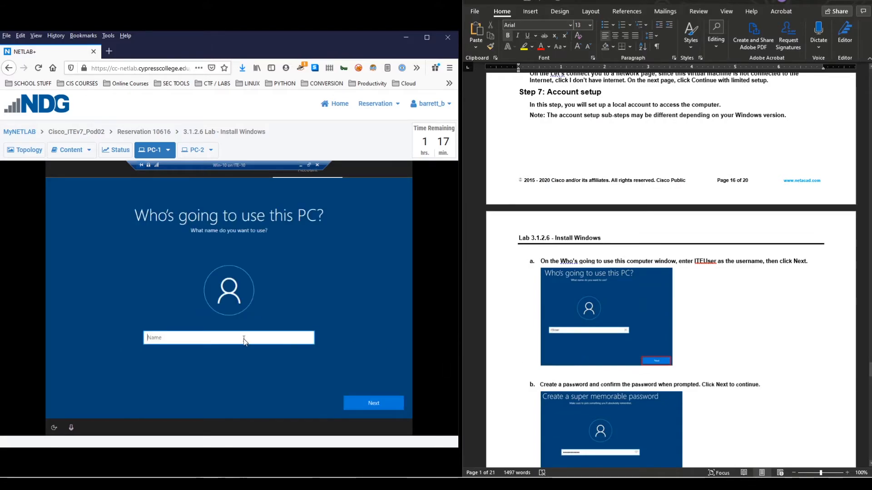
type("I")
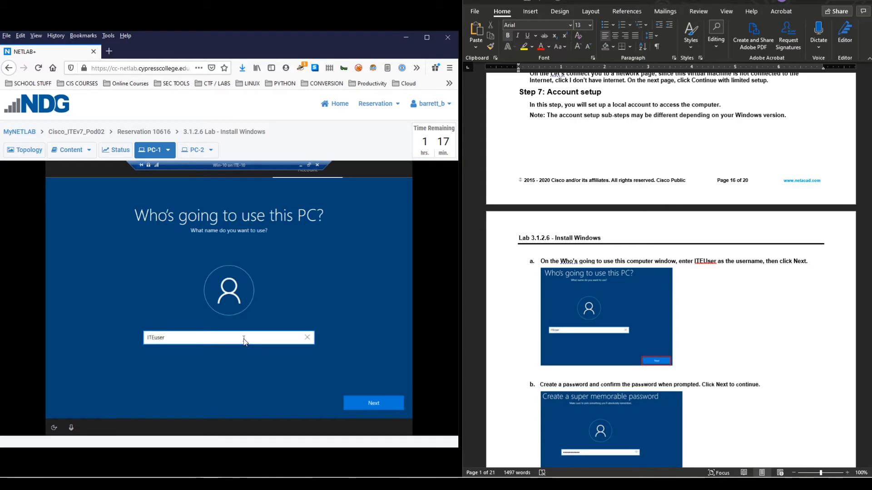
type("TEUser")
left_click(373, 404)
- Enter the account password and confirm it
scroll(672, 314, "down", 3)
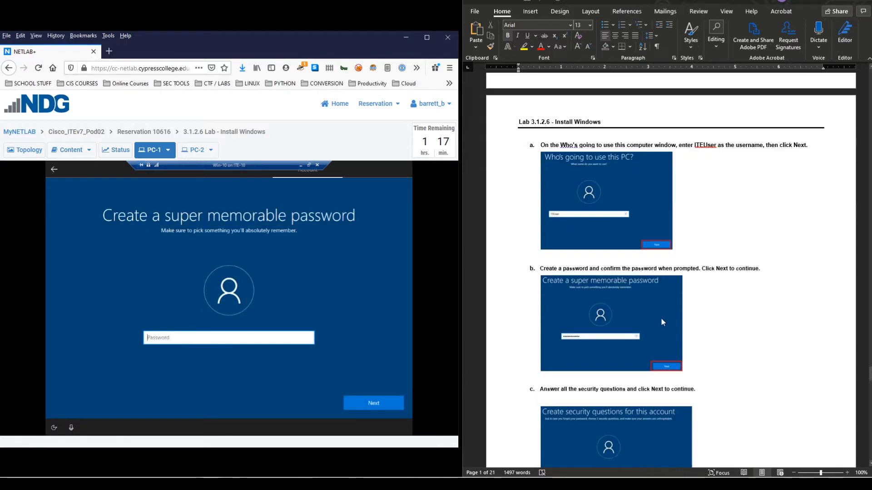
scroll(660, 317, "up", 2)
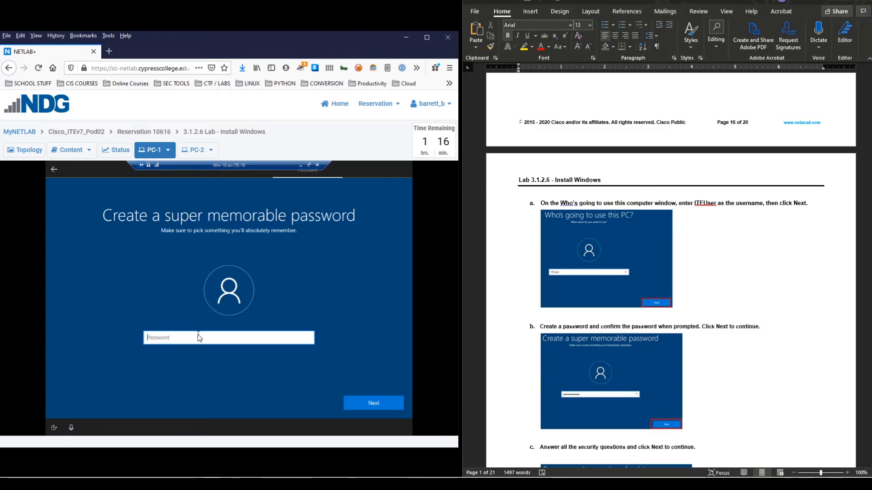
type("••••••••")
key("Return")
type("••••••••")
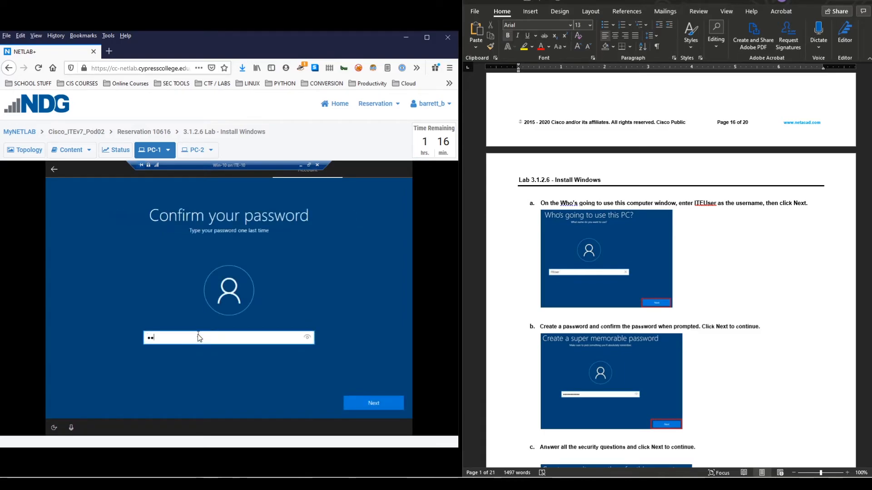
key("Return")
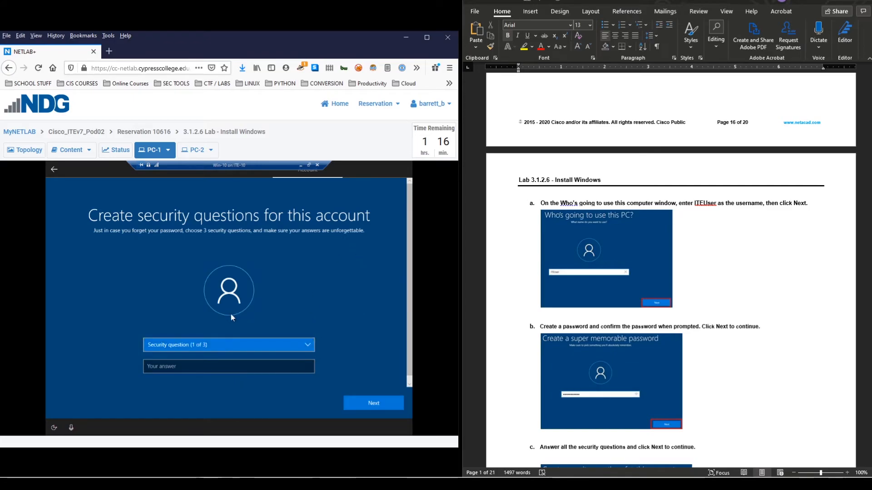
- Choose the first pet's name security question and type its answer
scroll(316, 291, "down", 1)
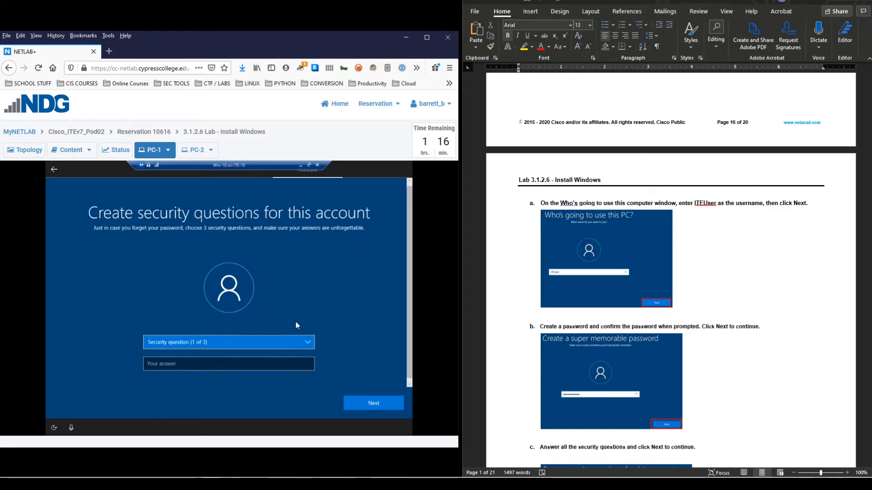
left_click(285, 345)
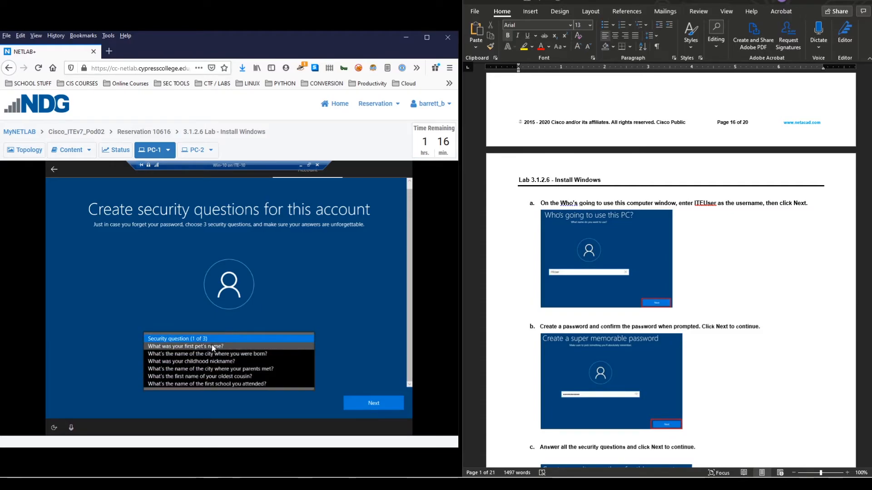
left_click(223, 347)
left_click(229, 361)
key("Return")
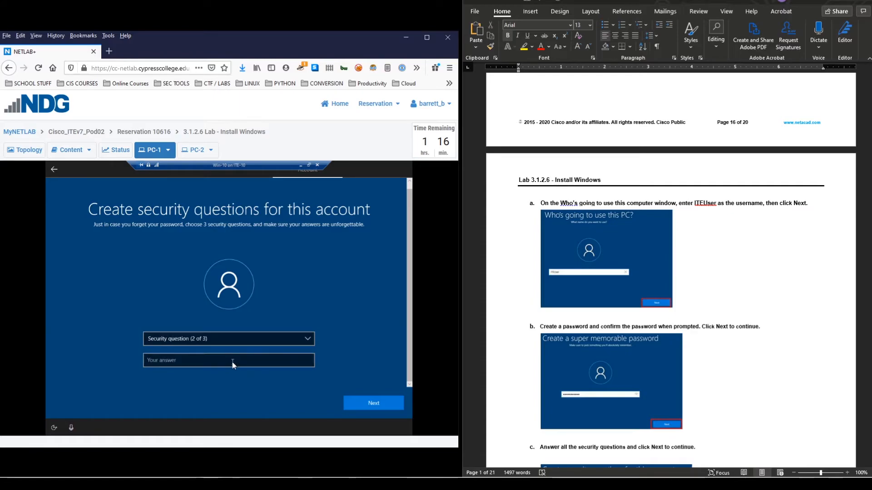
- Choose the birth city security question and type its answer
left_click(231, 337)
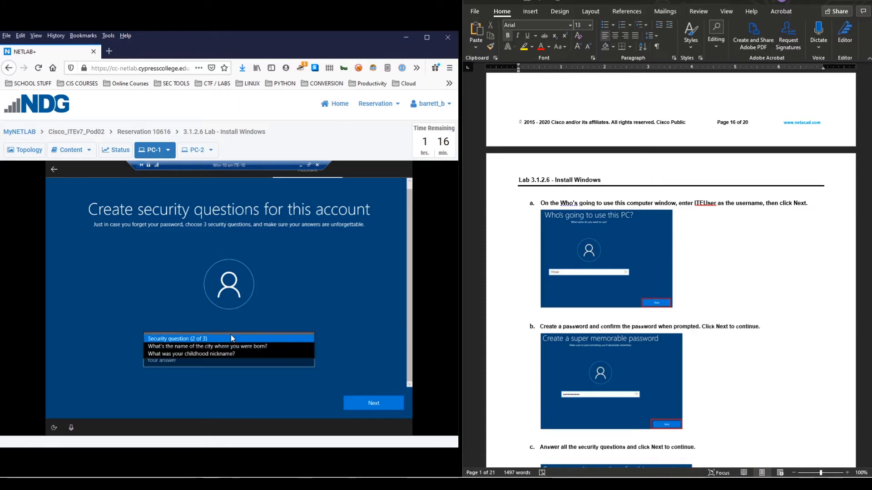
left_click(256, 347)
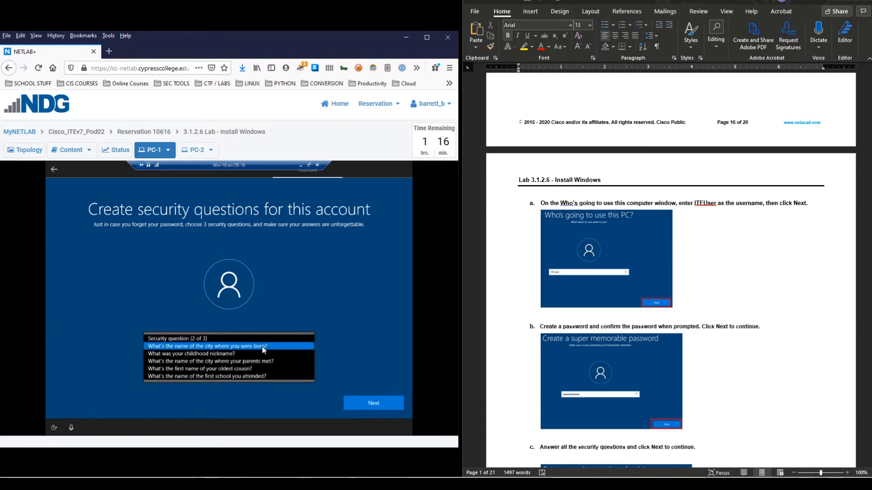
left_click(213, 359)
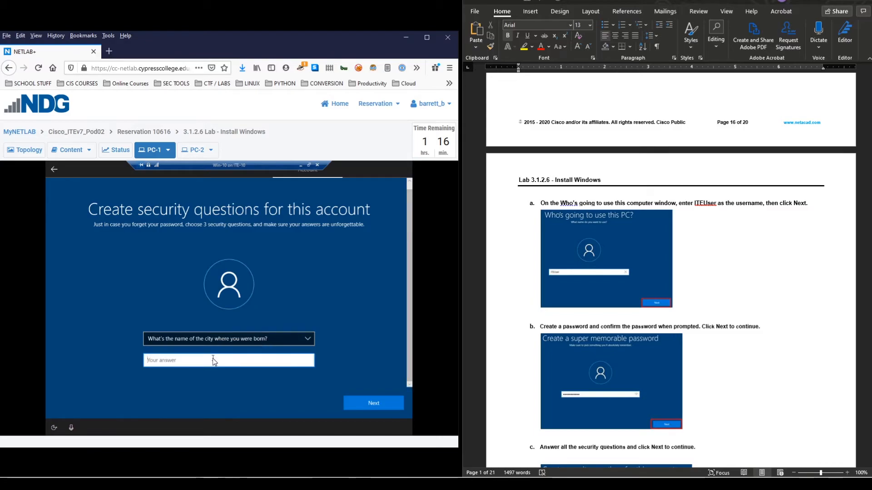
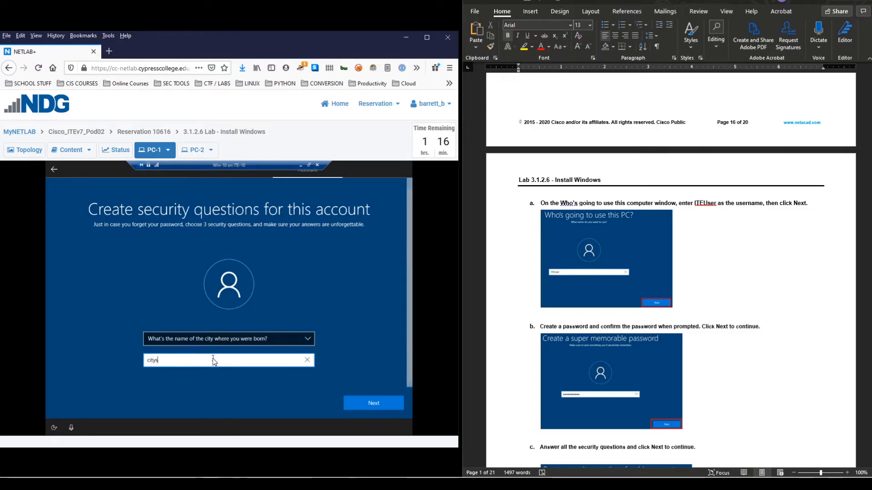
key("Return")
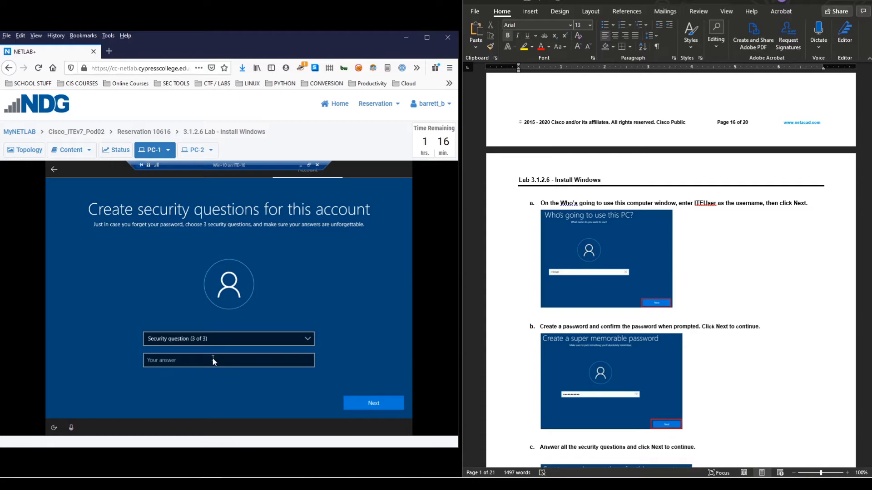
- Choose the childhood nickname security question and type its answer
left_click(252, 342)
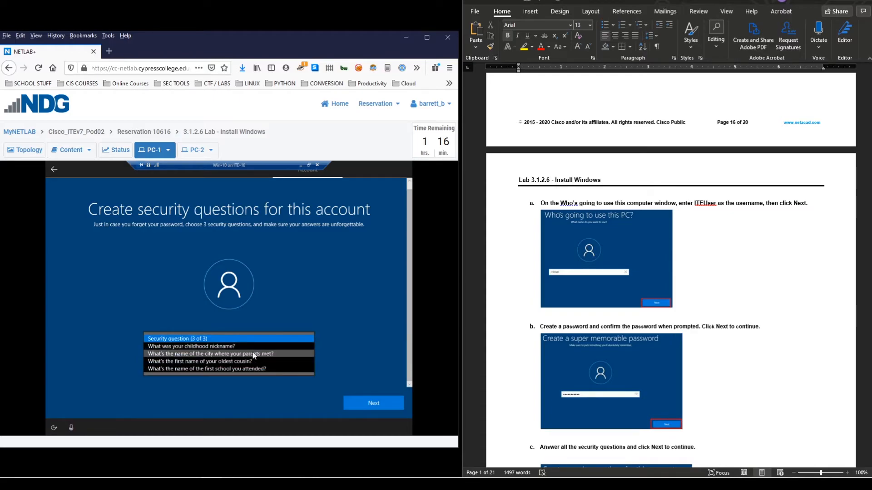
left_click(225, 349)
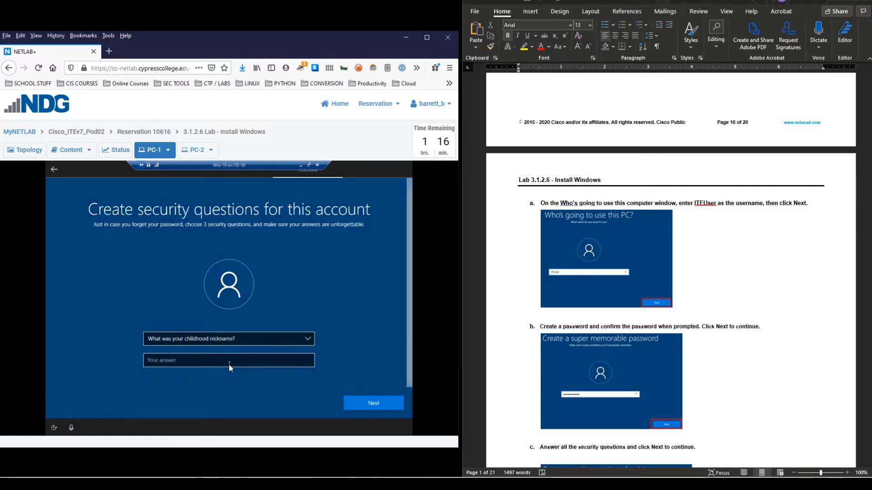
left_click(232, 364)
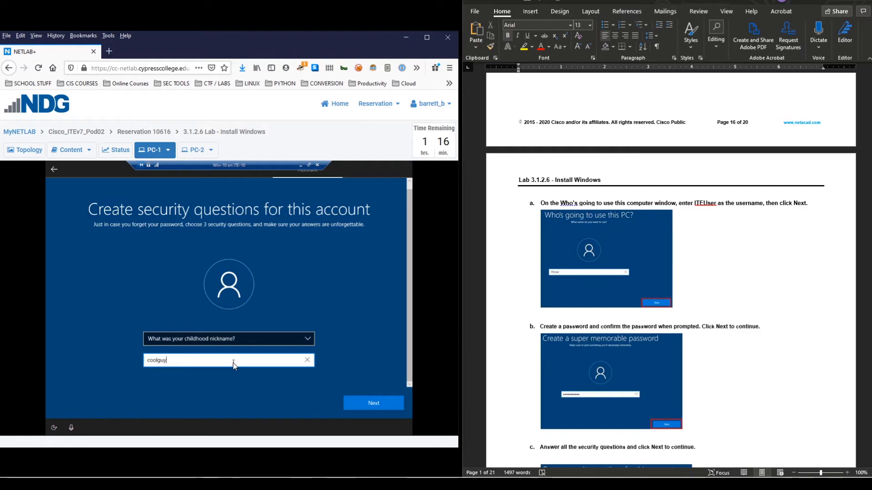
key("Return")
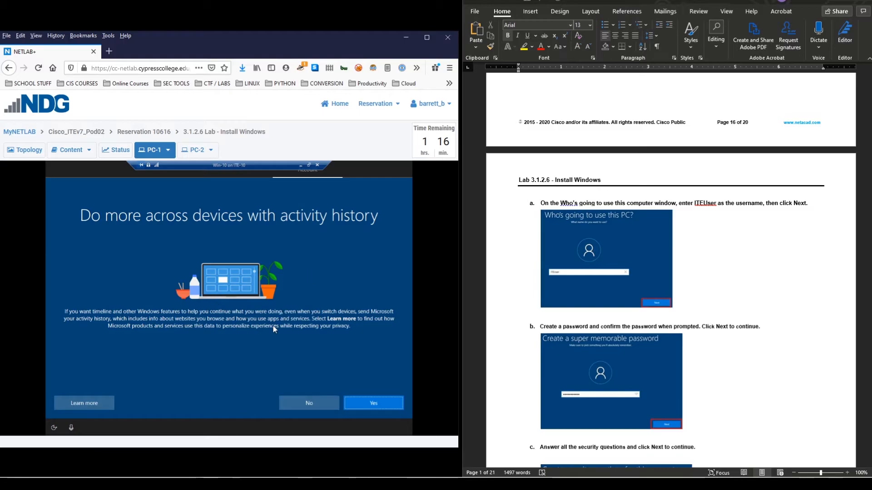
- Decline sending activity history and decline using Cortana
left_click(303, 402)
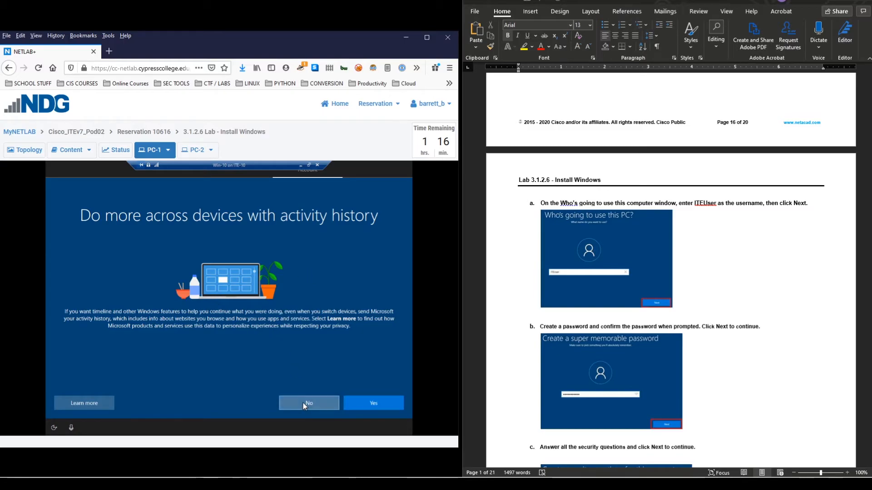
scroll(646, 323, "down", 5)
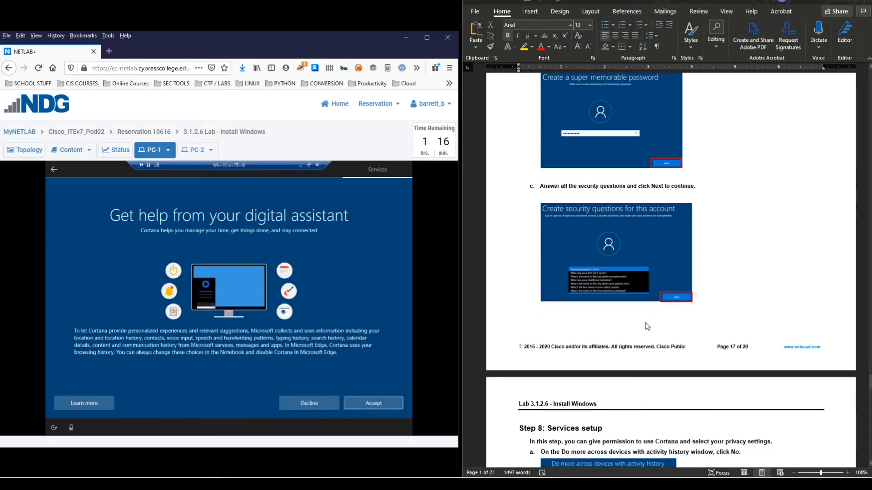
scroll(647, 326, "down", 3)
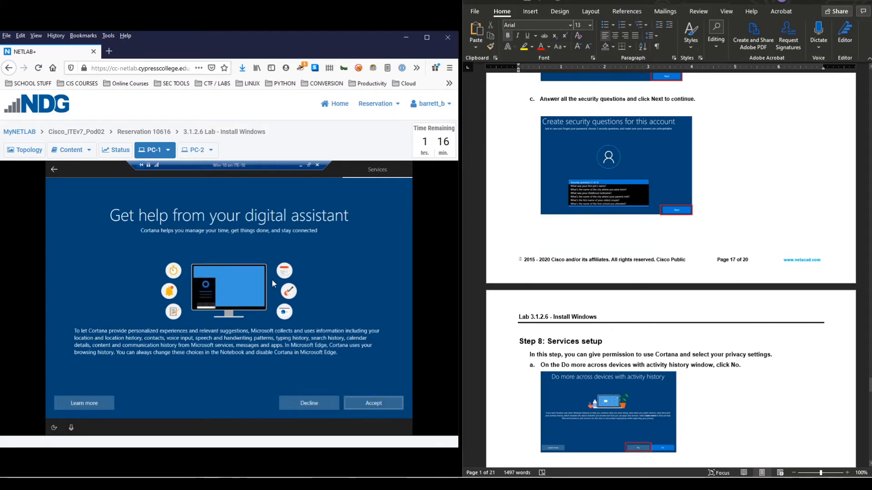
scroll(639, 311, "down", 9)
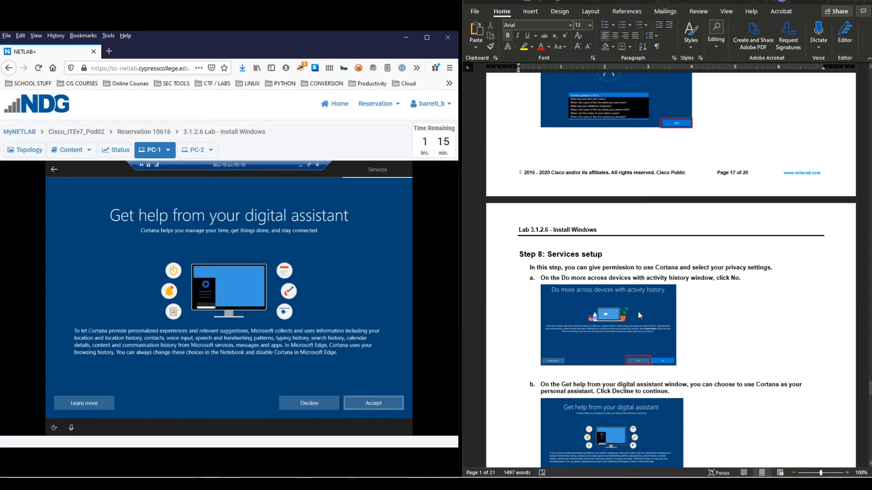
left_click(317, 404)
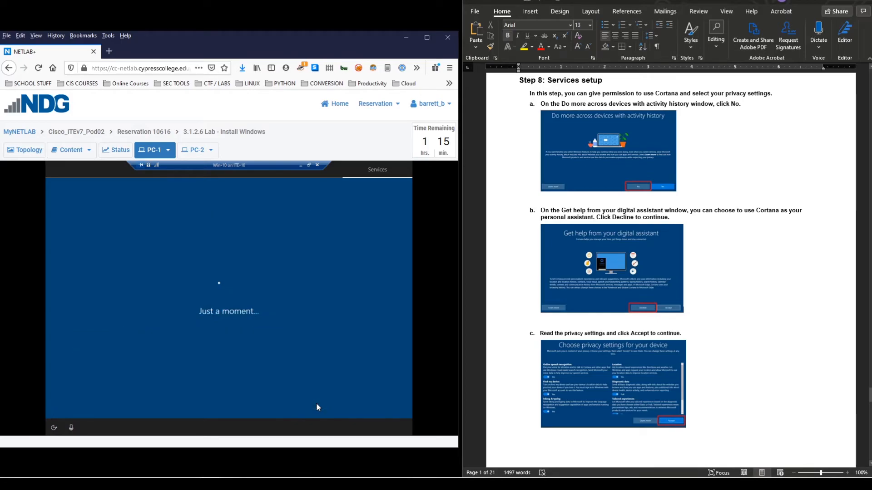
scroll(716, 352, "down", 2)
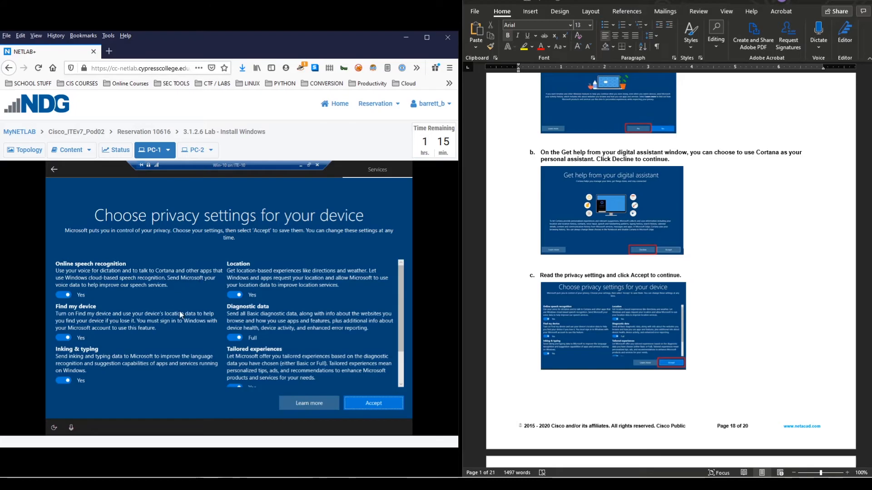
- Accept privacy settings with speech recognition on, Diagnostic data Full and Location on
left_click(62, 298)
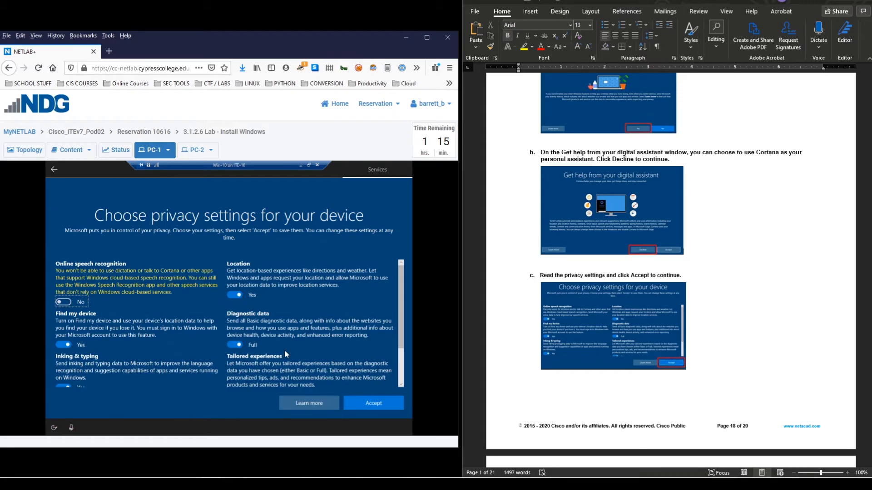
scroll(195, 313, "down", 2)
scroll(184, 317, "up", 2)
left_click(66, 302)
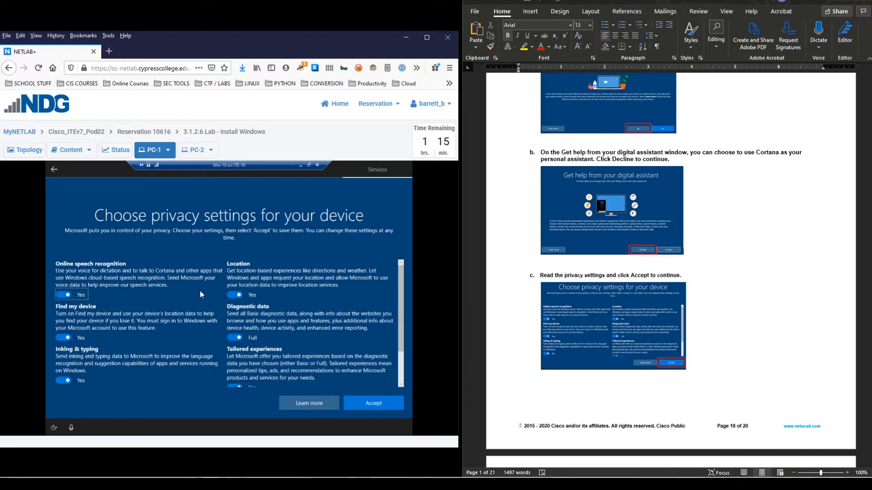
left_click(230, 339)
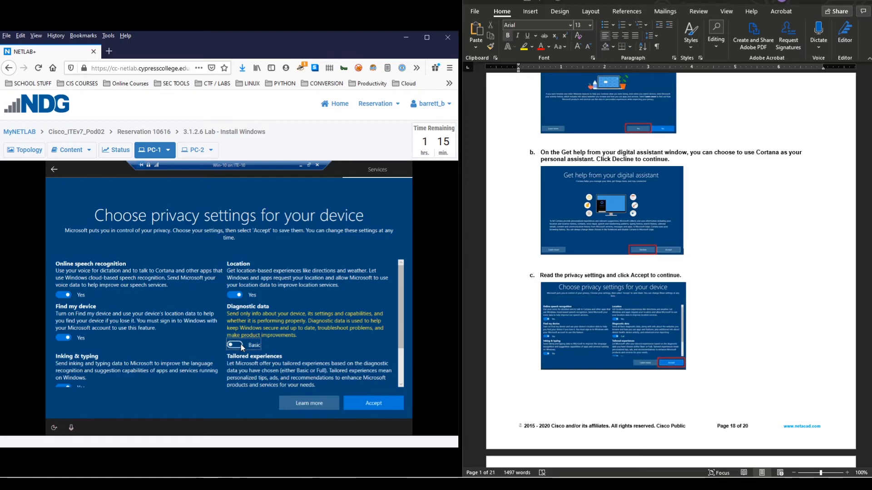
left_click(240, 344)
left_click(231, 295)
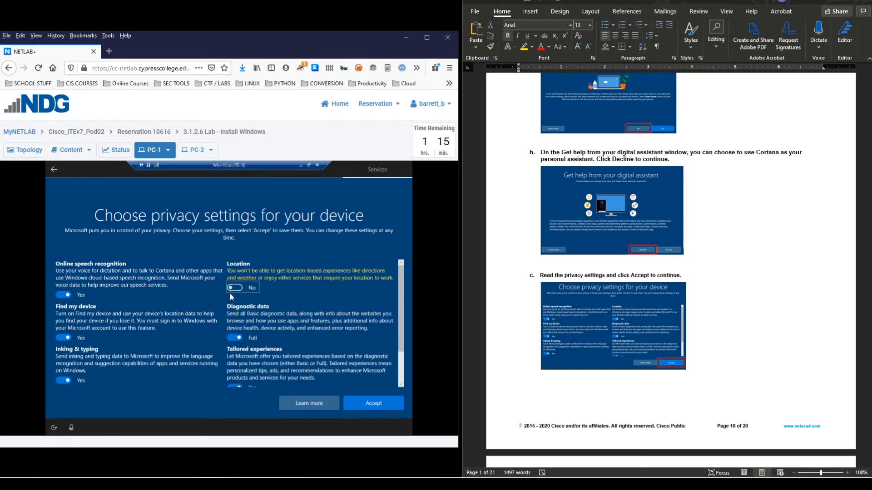
left_click(240, 286)
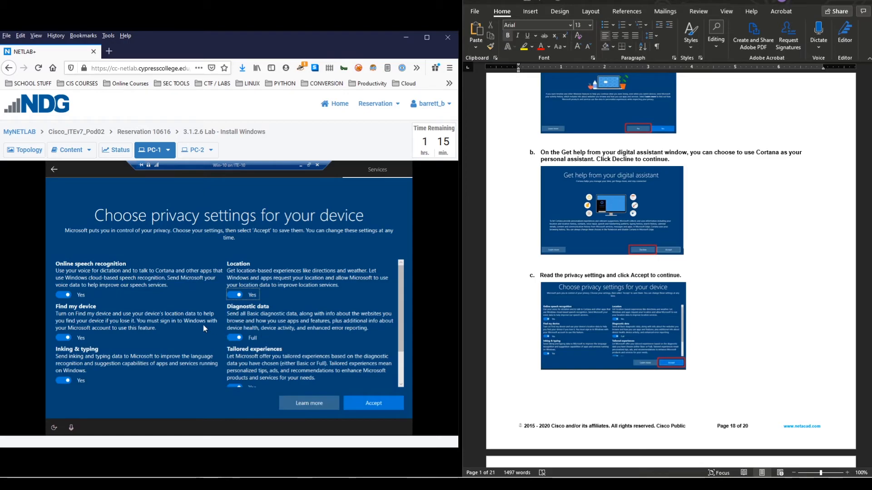
scroll(184, 350, "down", 2)
scroll(179, 361, "up", 2)
left_click(373, 405)
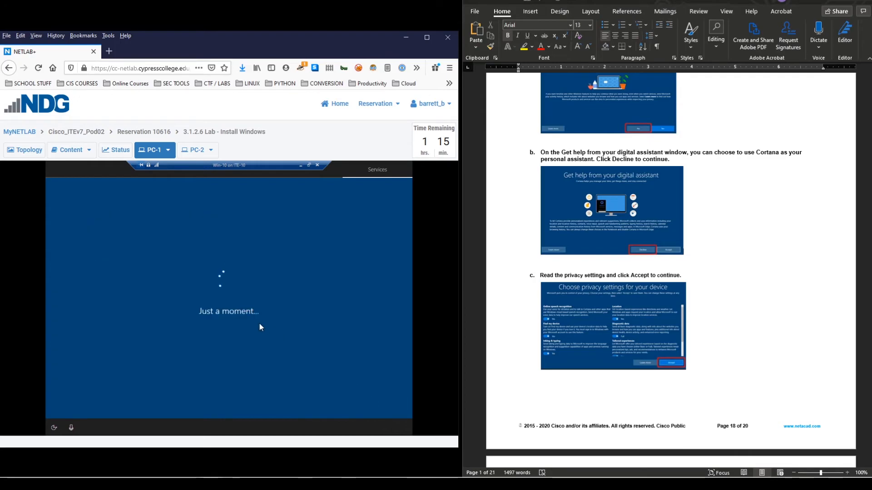
- Connect to Win-10 with the display size slider set to 800 by 600 pixels
scroll(640, 266, "down", 3)
scroll(639, 266, "down", 2)
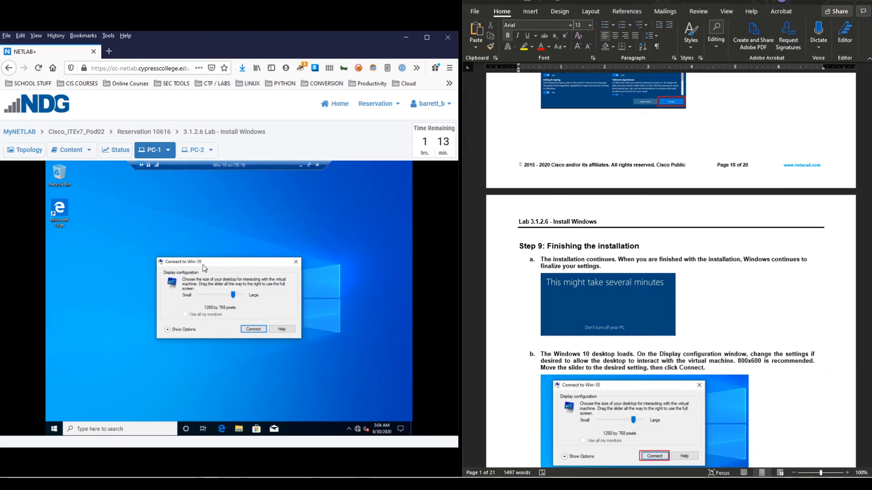
scroll(535, 263, "down", 3)
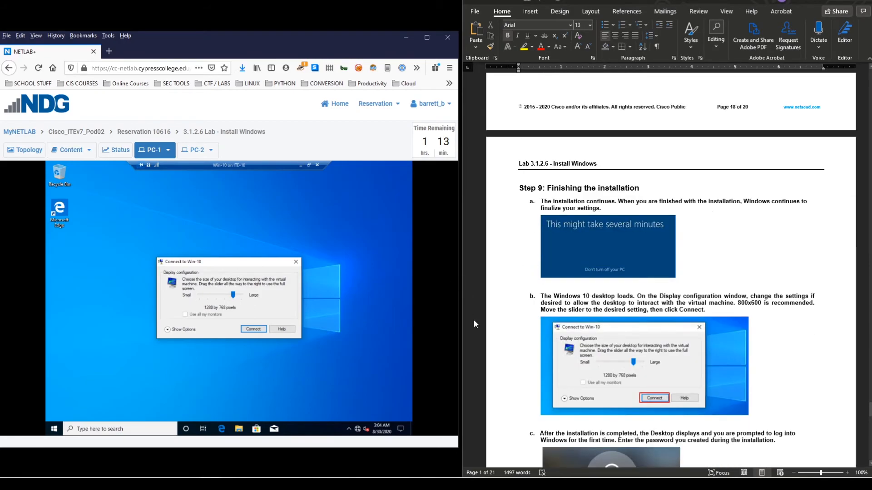
scroll(585, 368, "down", 3)
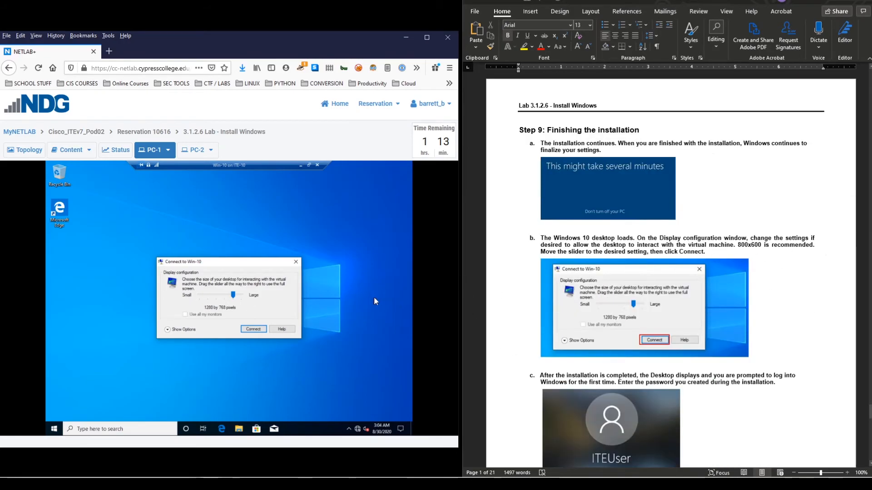
left_click_drag(233, 295, 214, 298)
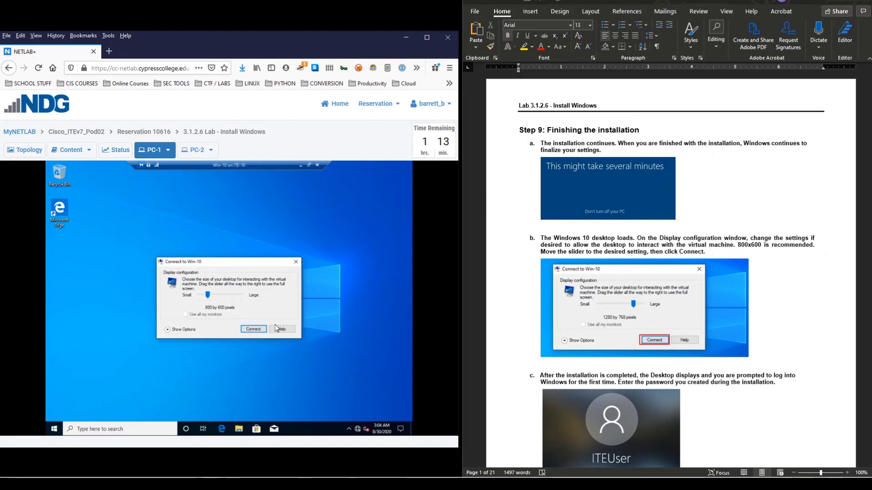
left_click(260, 331)
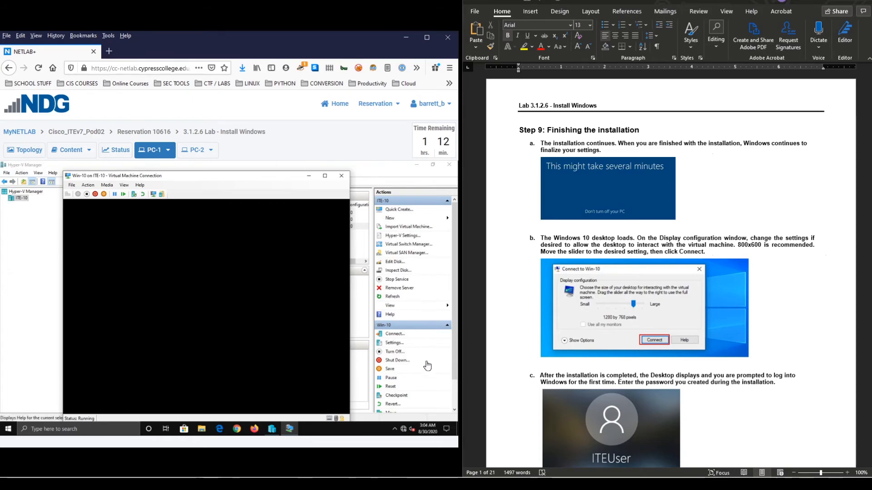
- Sign in as ITEUser with the account password and move the VM window to reveal Hyper-V panes
mouse_move(225, 177)
left_mouse_down()
mouse_move(232, 169)
mouse_move(237, 175)
left_mouse_up()
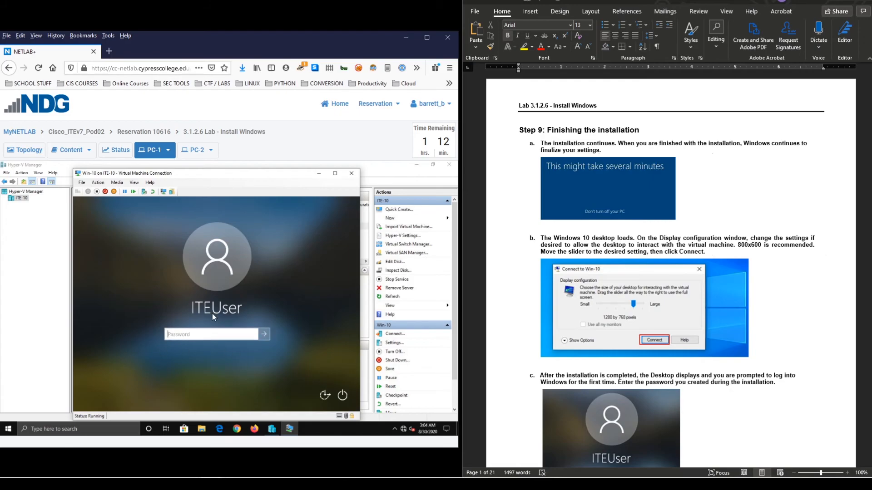
type("******")
key("Return")
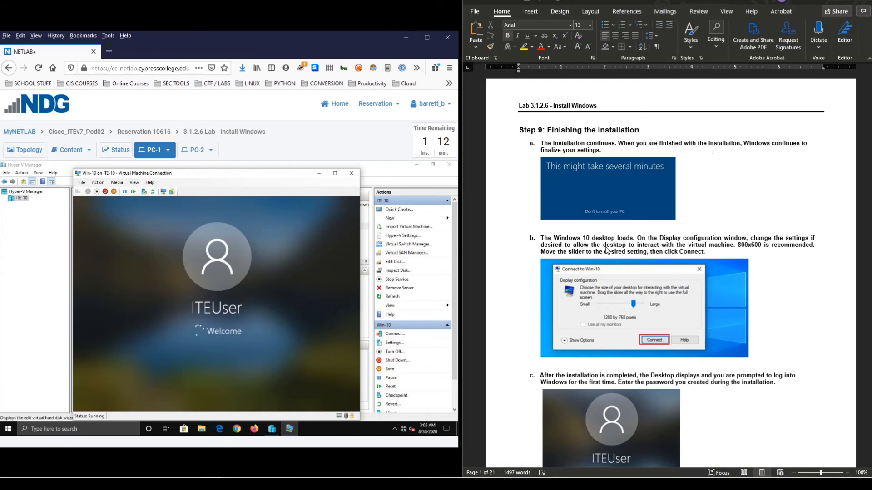
scroll(712, 237, "down", 5)
scroll(712, 237, "down", 7)
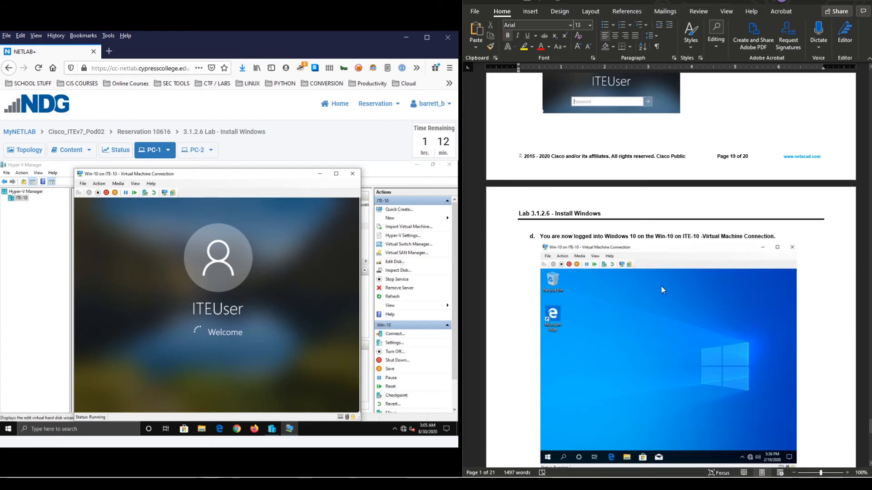
scroll(659, 294, "down", 1)
scroll(657, 293, "down", 1)
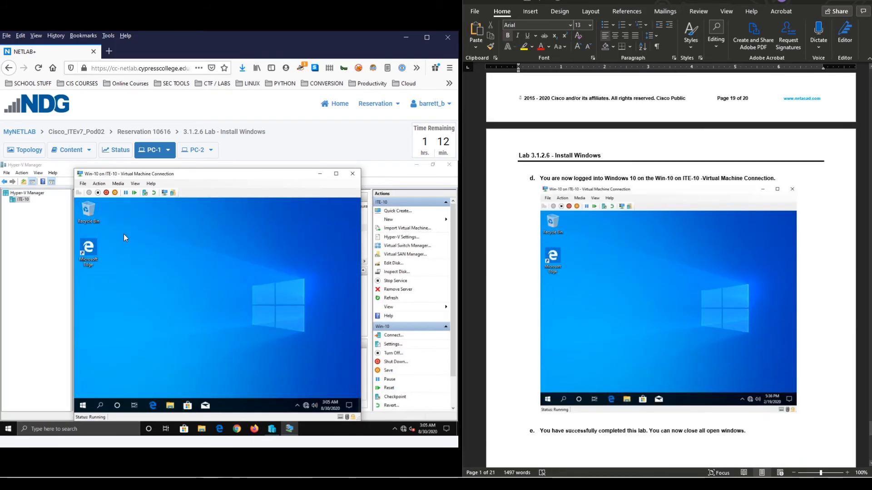
mouse_move(211, 178)
left_mouse_down()
mouse_move(249, 166)
mouse_move(181, 179)
mouse_move(216, 179)
left_mouse_up()
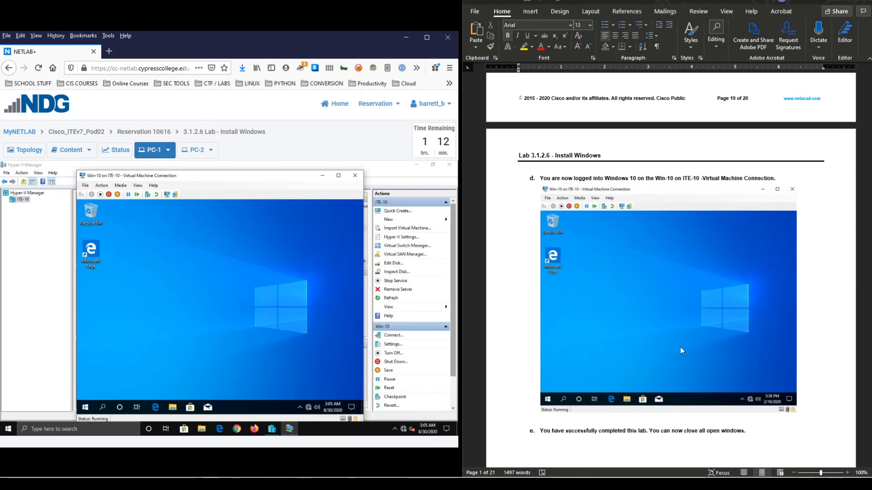
scroll(595, 286, "down", 3)
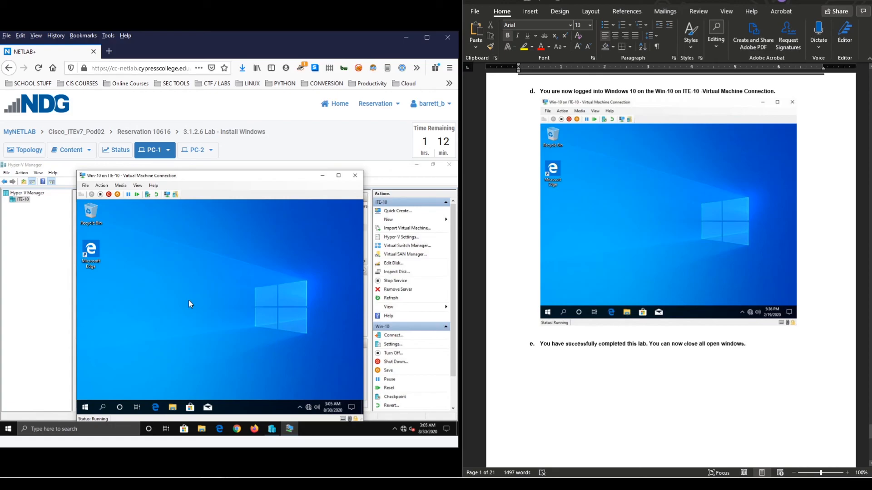
- Snip the lab window showing the Win-10 desktop to the clipboard
key("super+shift+s")
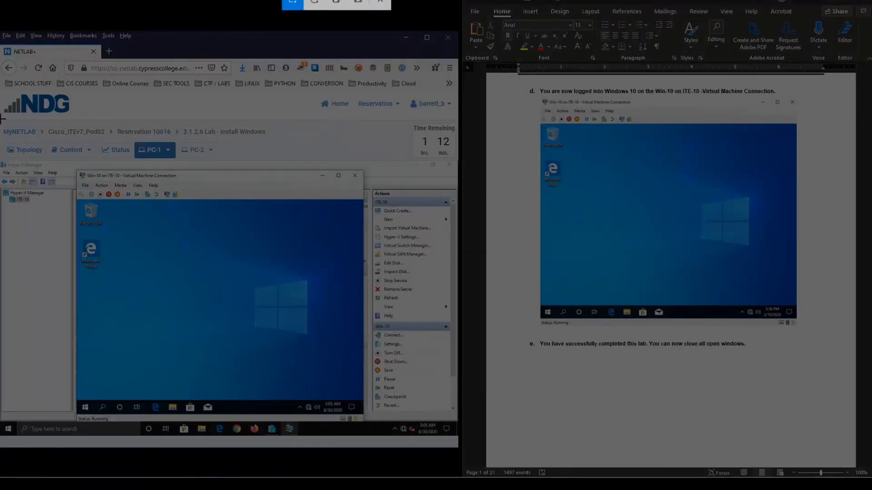
left_click_drag(1, 119, 455, 436)
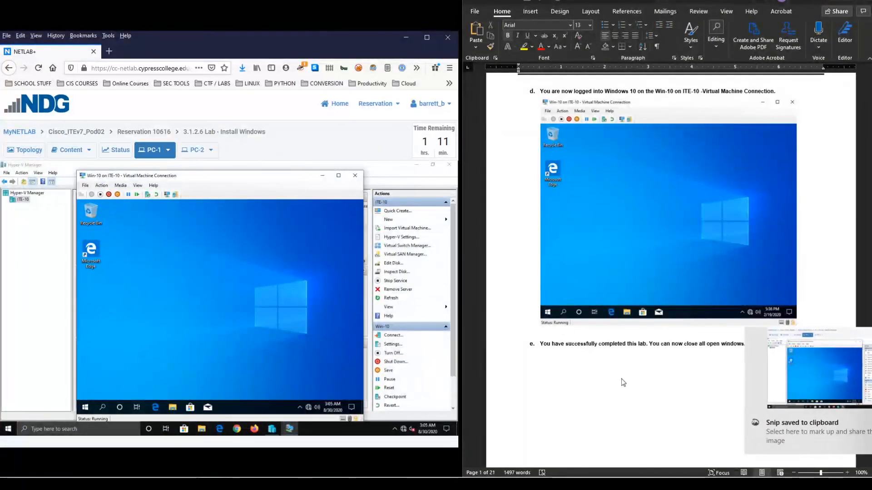
scroll(590, 367, "down", 5)
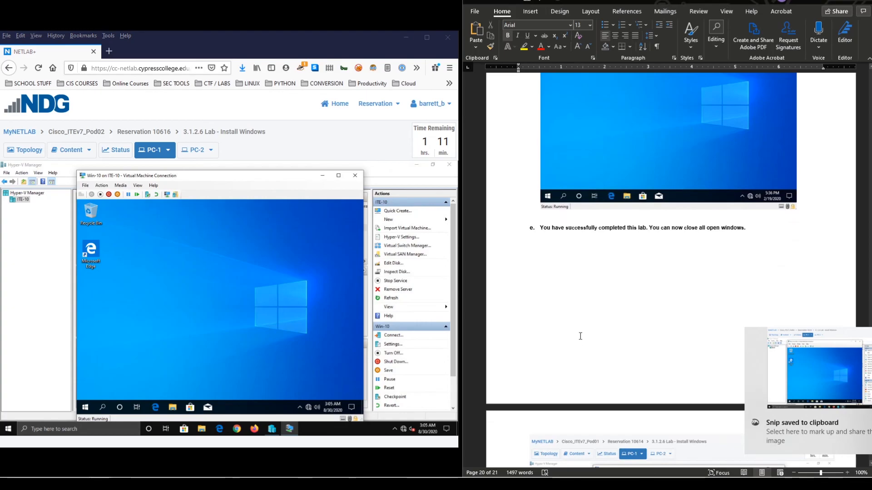
scroll(602, 327, "down", 3)
scroll(601, 391, "down", 2)
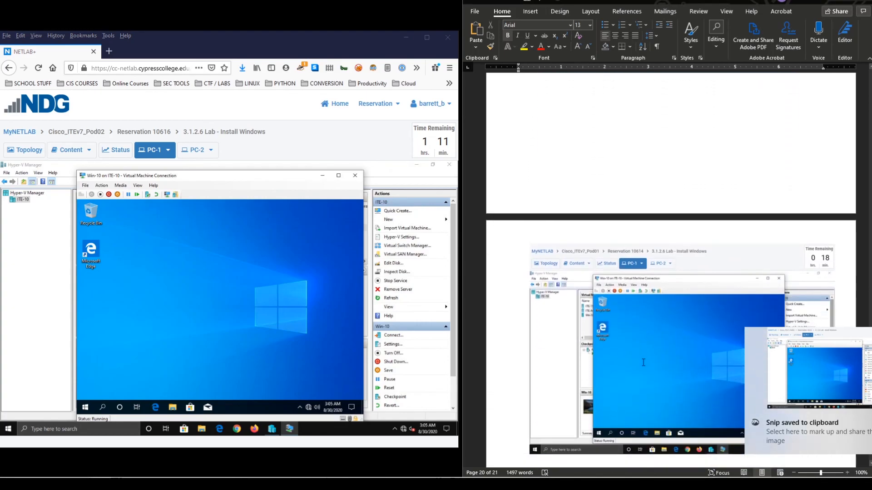
- Bring the screenshot on page 21 of the Word document into view and deselect it
left_click(632, 342)
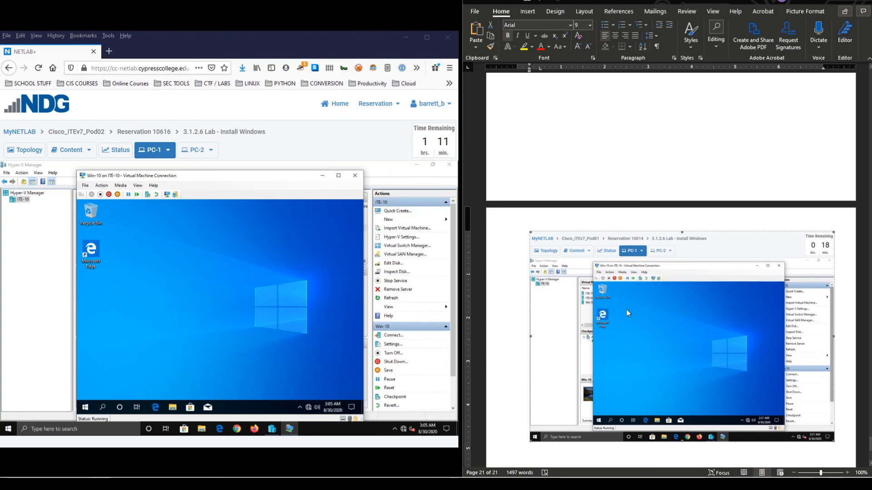
scroll(641, 271, "up", 6)
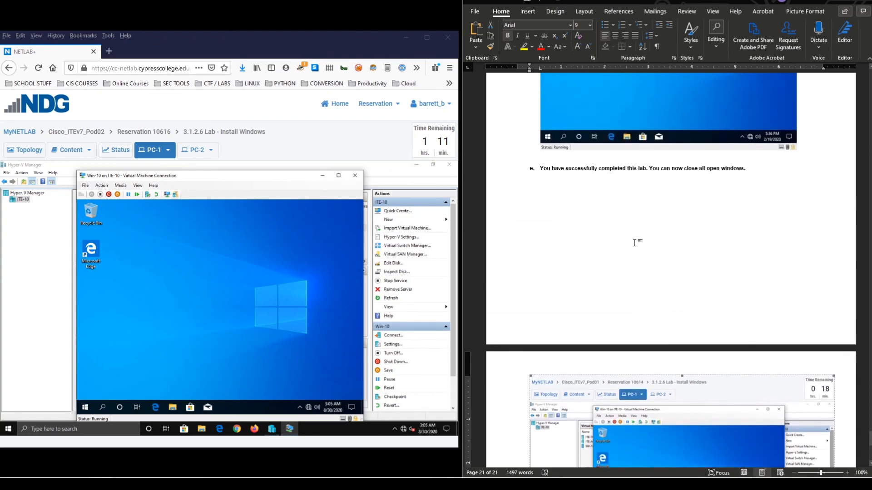
scroll(617, 209, "up", 10)
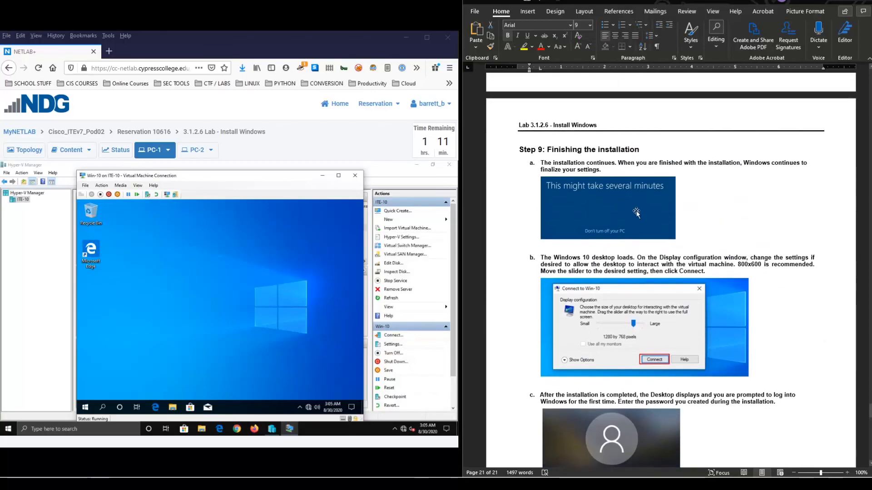
scroll(671, 270, "up", 15)
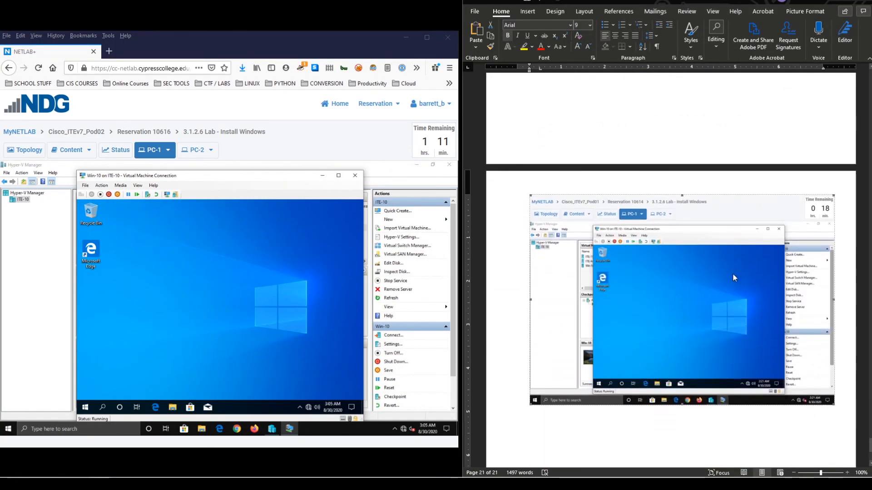
left_click(615, 437)
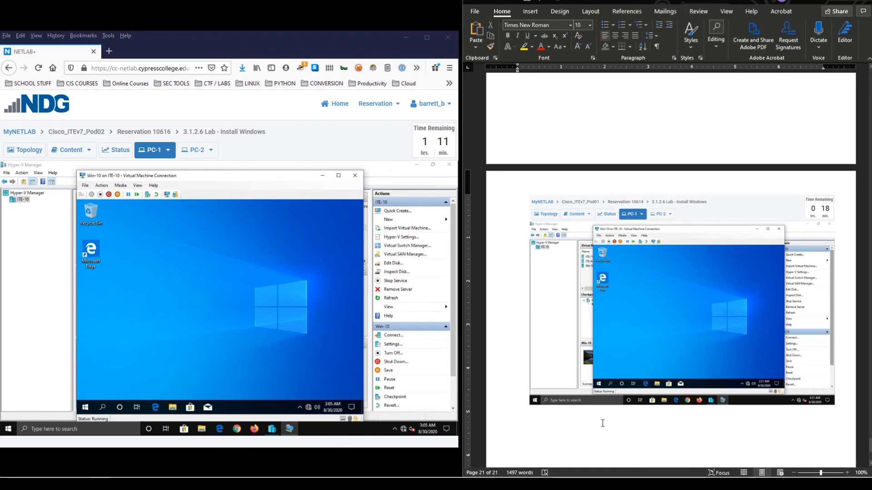